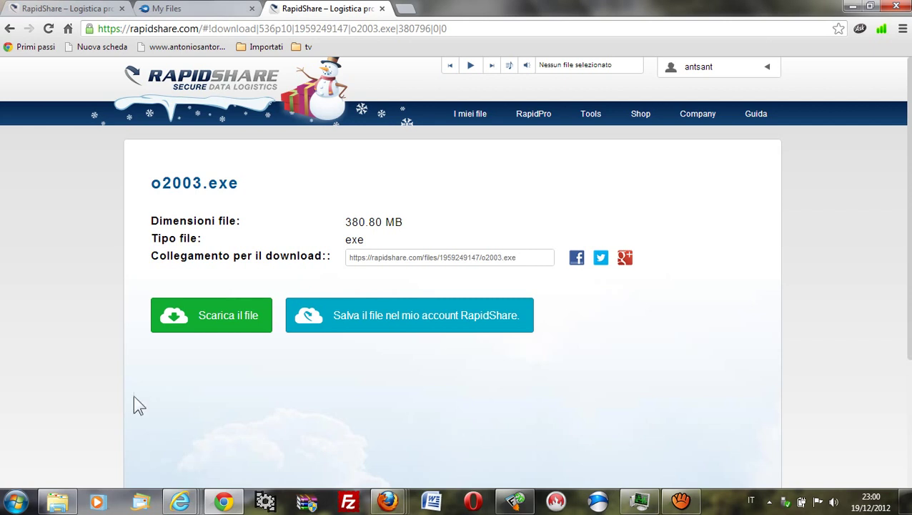
Step: Request the 380.80 MB o2003.exe download with RapidShare's 'Scarica il file' button
left_click(205, 319)
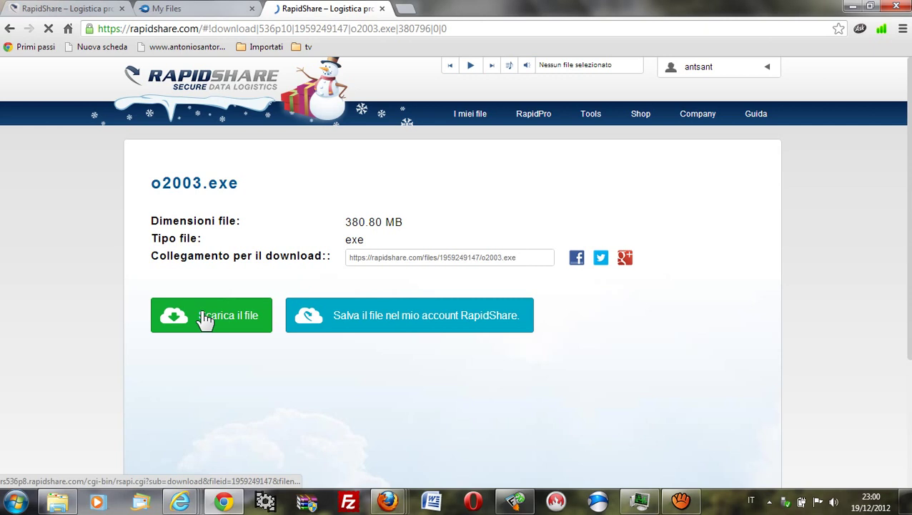
Step: Start the o2003.exe download, cancel it from Chrome's shelf, and switch to Explorer's drive C: window
left_click(204, 315)
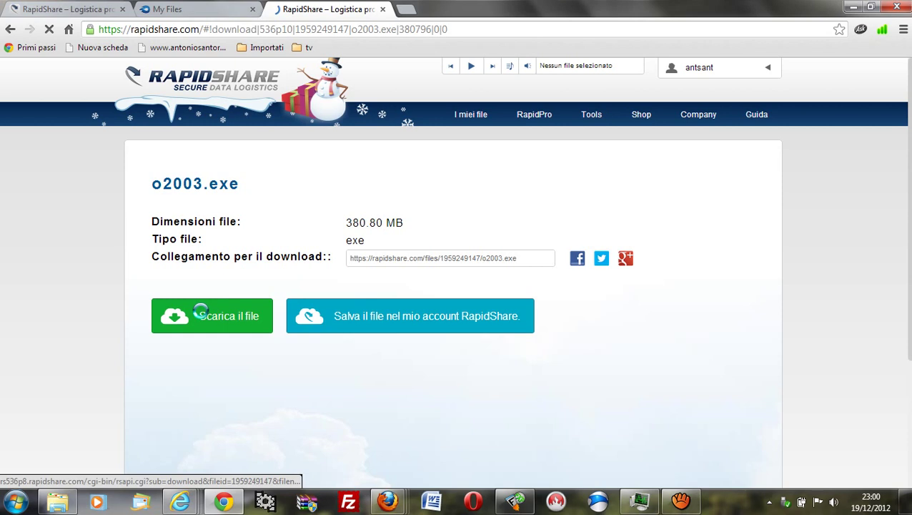
left_click(205, 320)
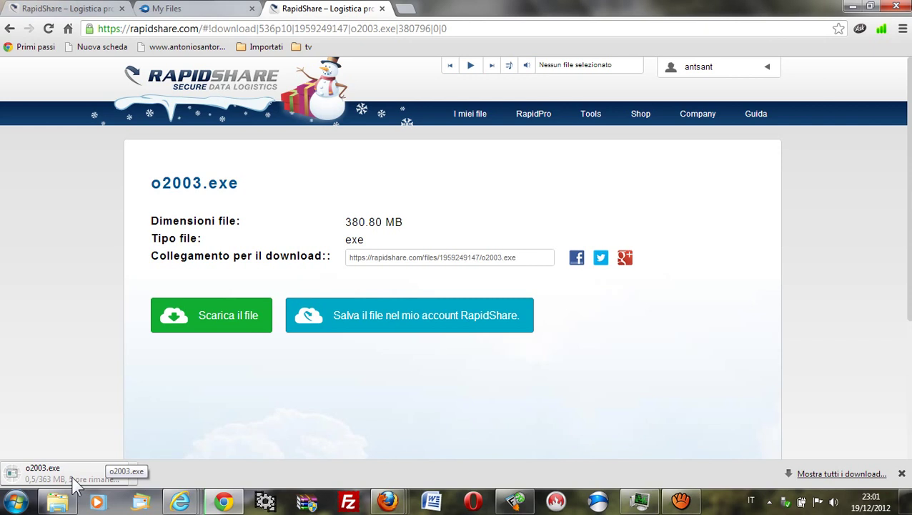
left_click(119, 477)
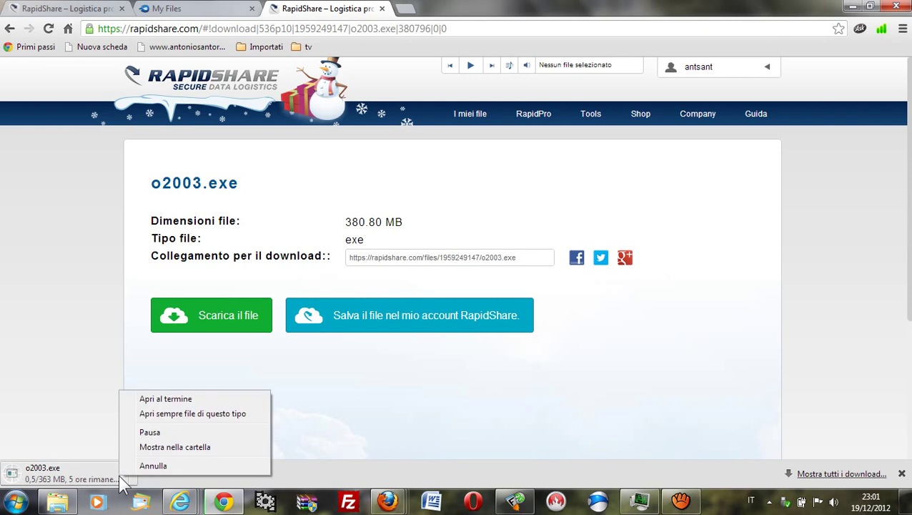
left_click(185, 467)
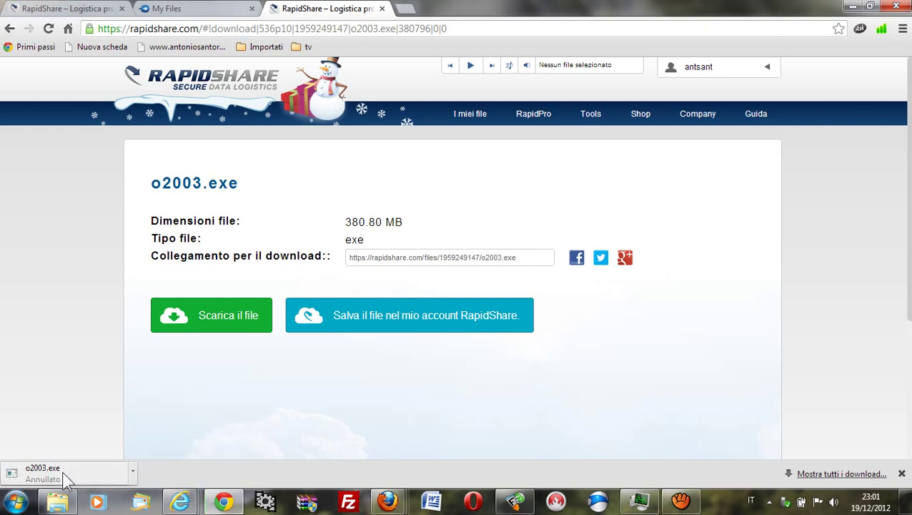
left_click(59, 503)
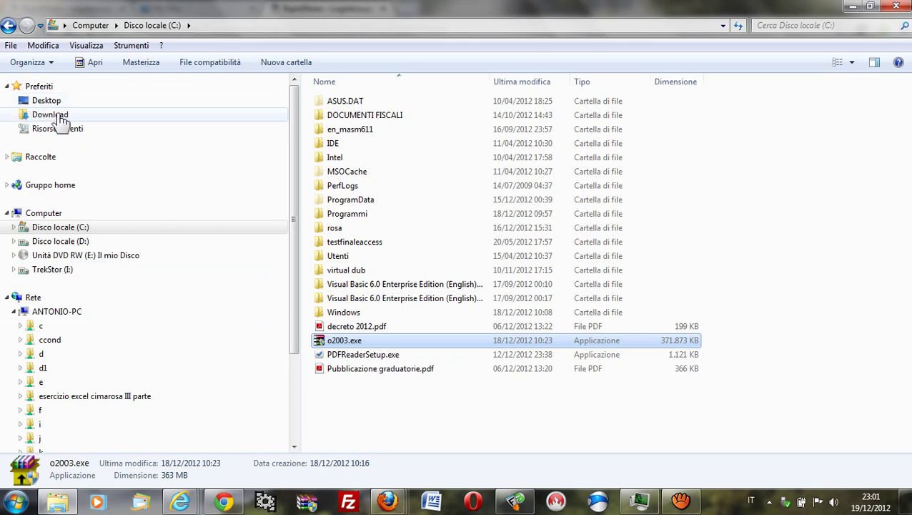
Step: Browse the Download folder, then return to drive C: and select o2003.exe
left_click(61, 122)
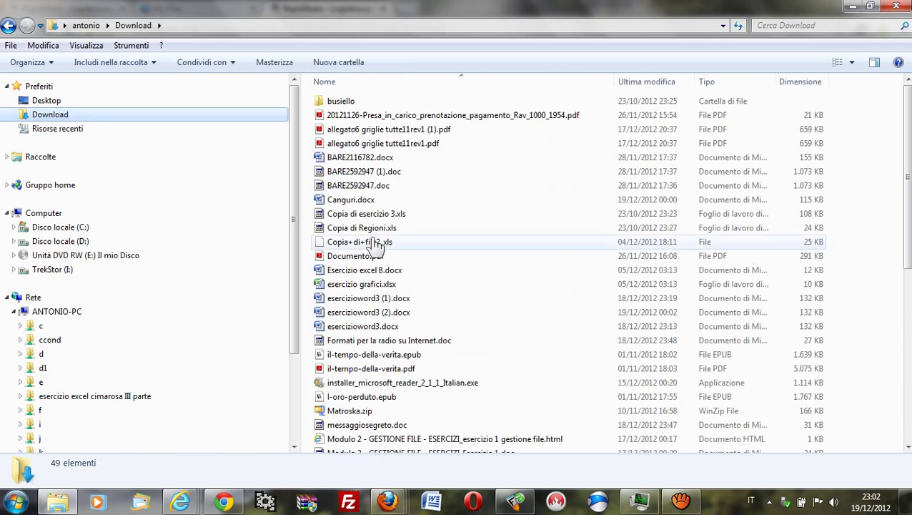
left_click(434, 316)
scroll(436, 323, "down", 8)
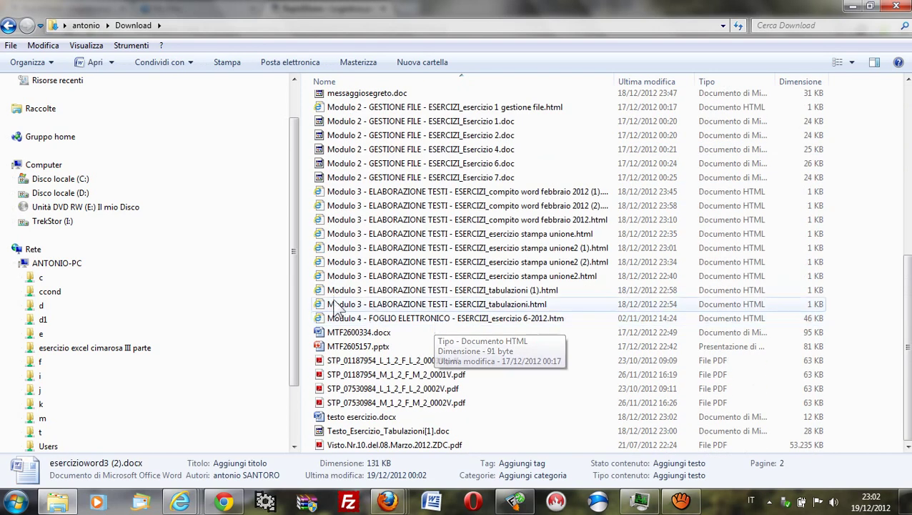
left_click(58, 179)
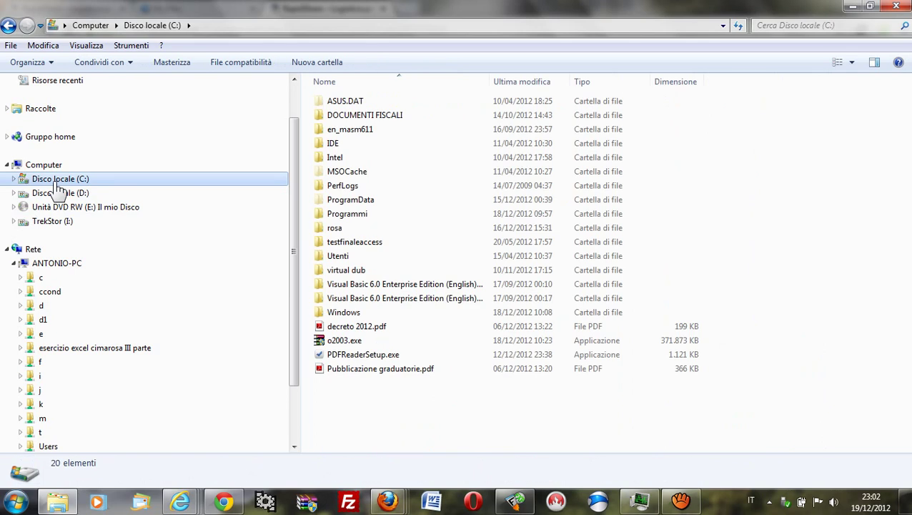
left_click(344, 344)
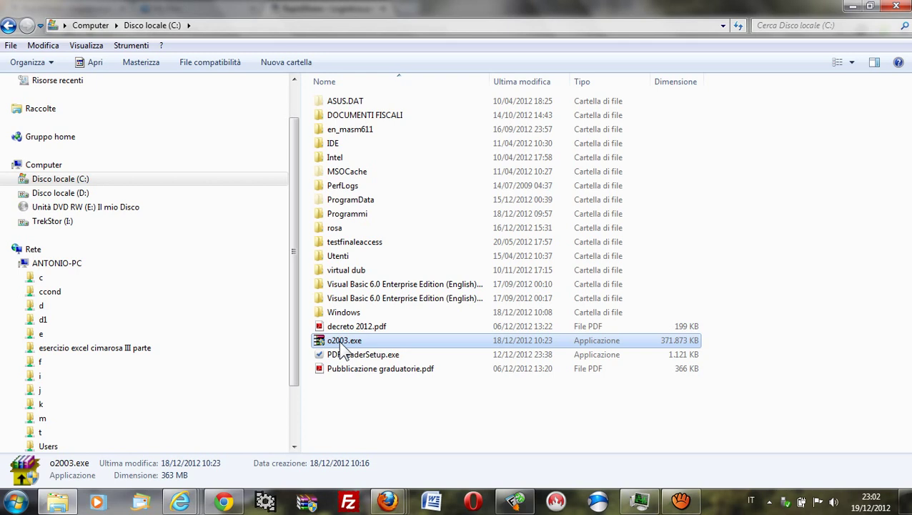
Step: Run o2003.exe, dismiss the performance balloon, and enter the archive's password
double_click(344, 343)
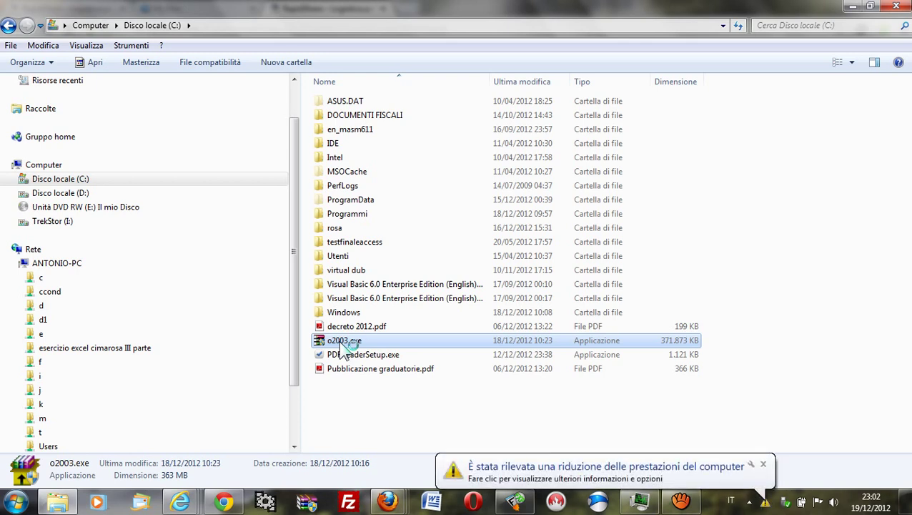
left_click(763, 465)
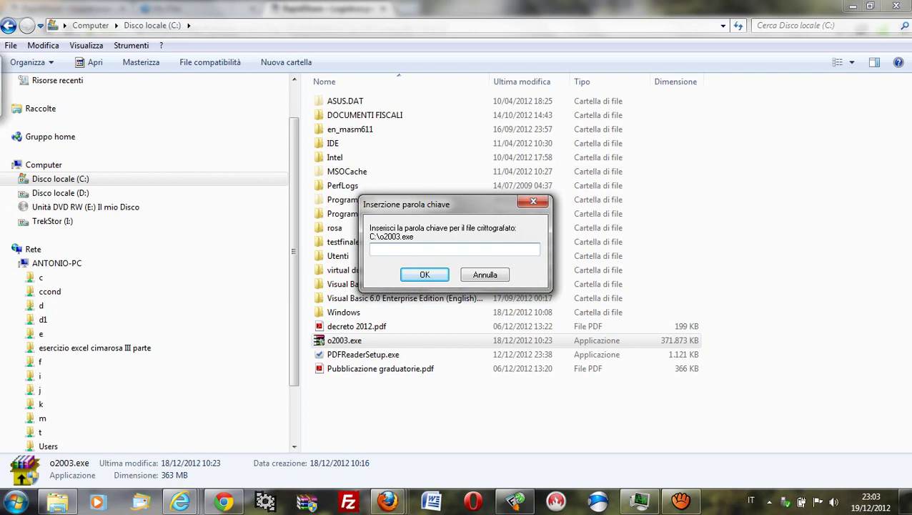
type("a")
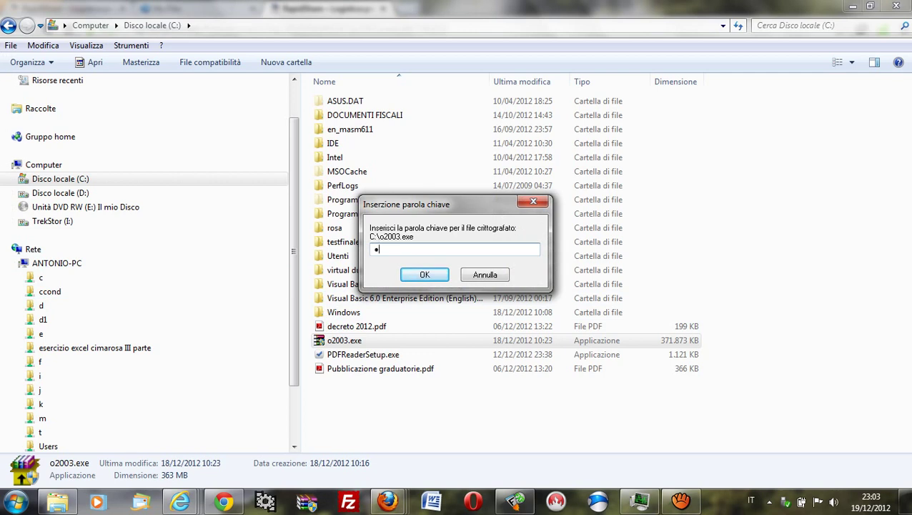
type("aaaaaaaaaaaaa")
left_click(416, 274)
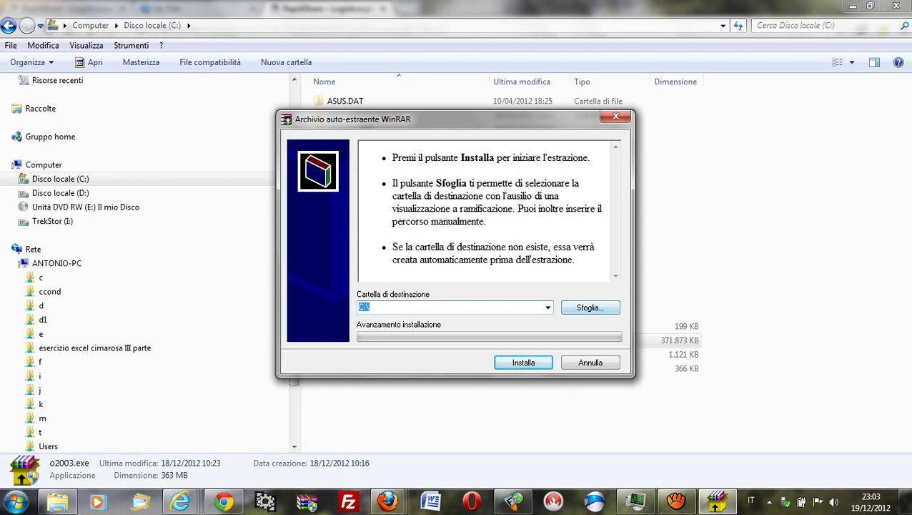
Step: Create a new folder named office2003 on drive C: in the folder browser
key("Tab")
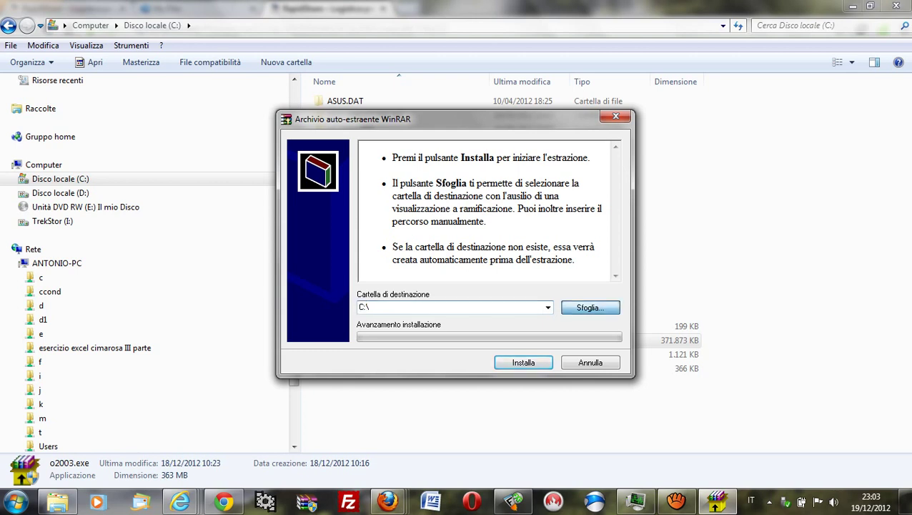
key("Return")
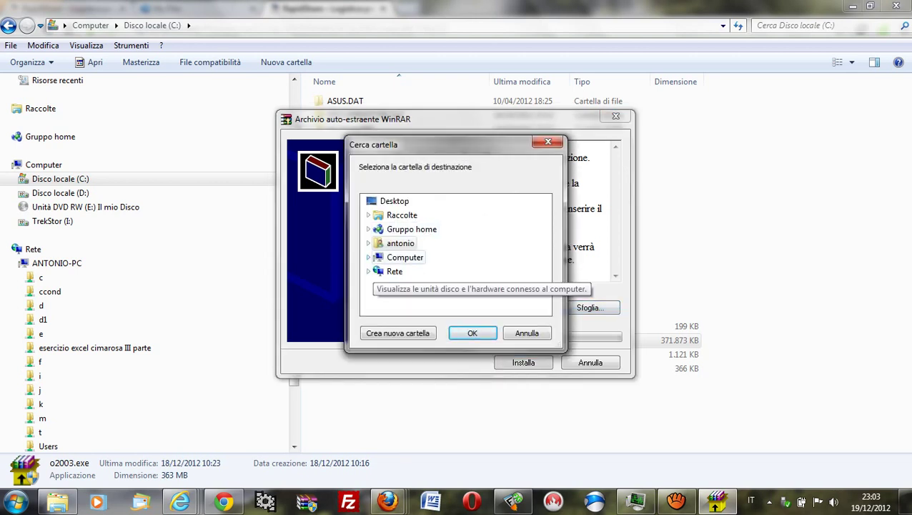
left_click(400, 243)
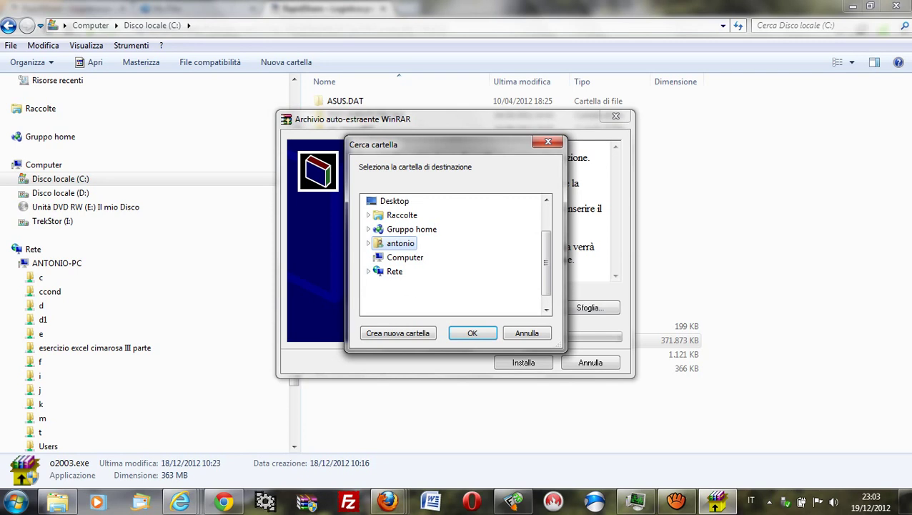
left_click(369, 257)
double_click(422, 228)
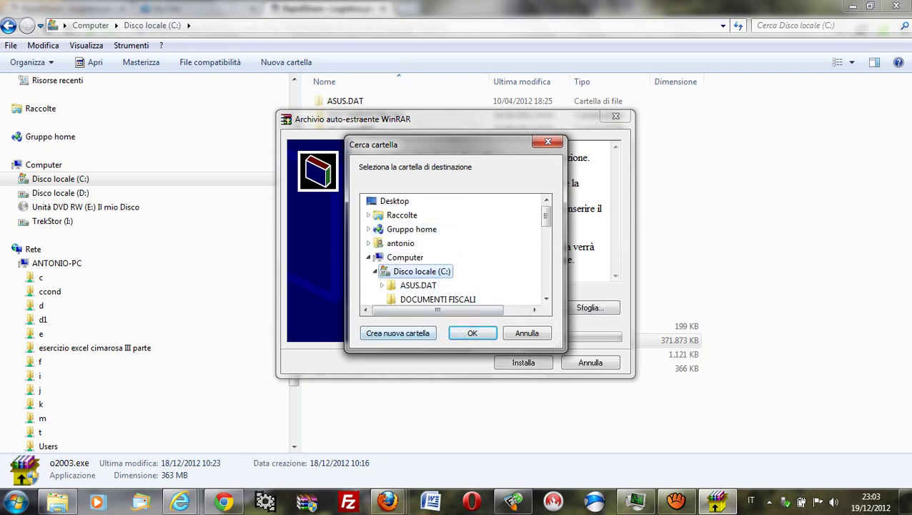
left_click(398, 333)
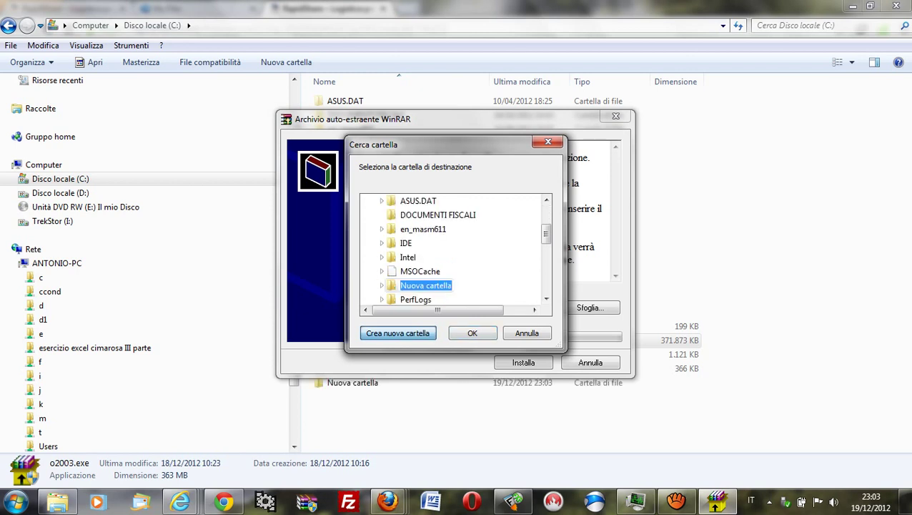
type("off")
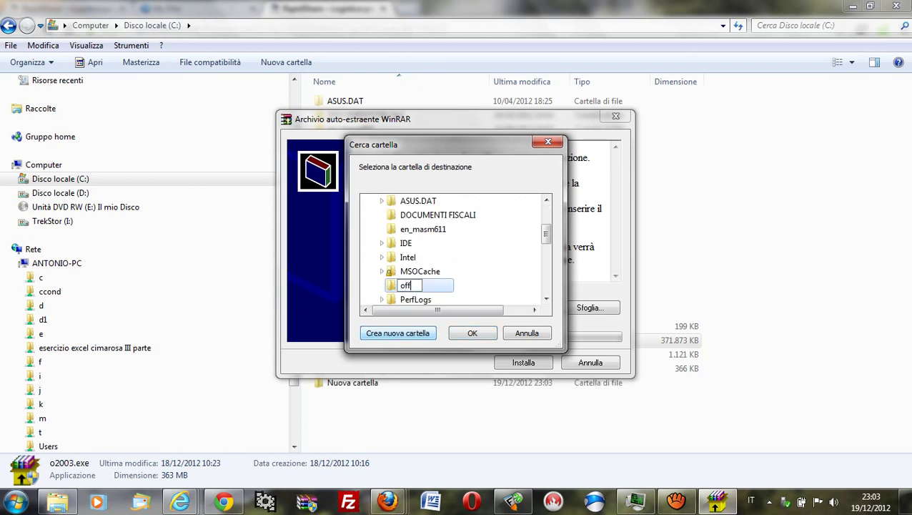
type("ice2003")
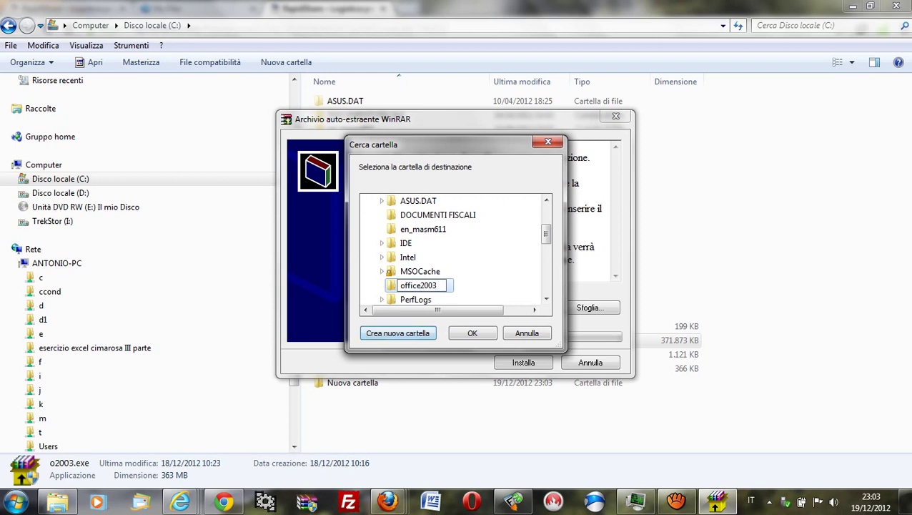
key("Return")
key("Return")
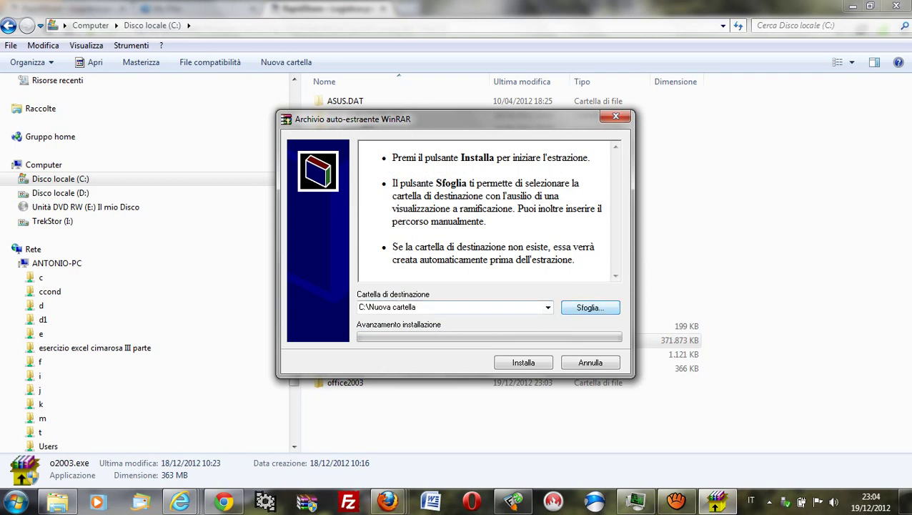
Step: Choose C:\office2003 as the self-extractor's destination folder
left_click(591, 307)
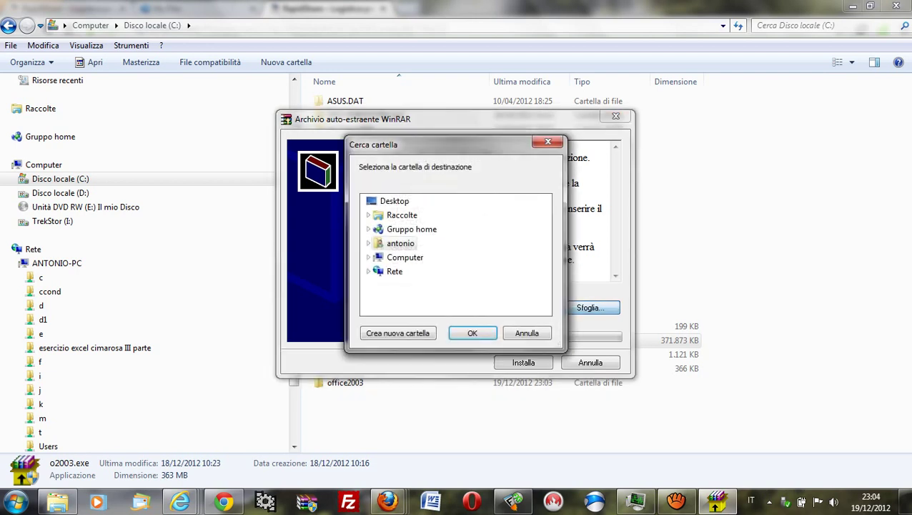
left_click(369, 258)
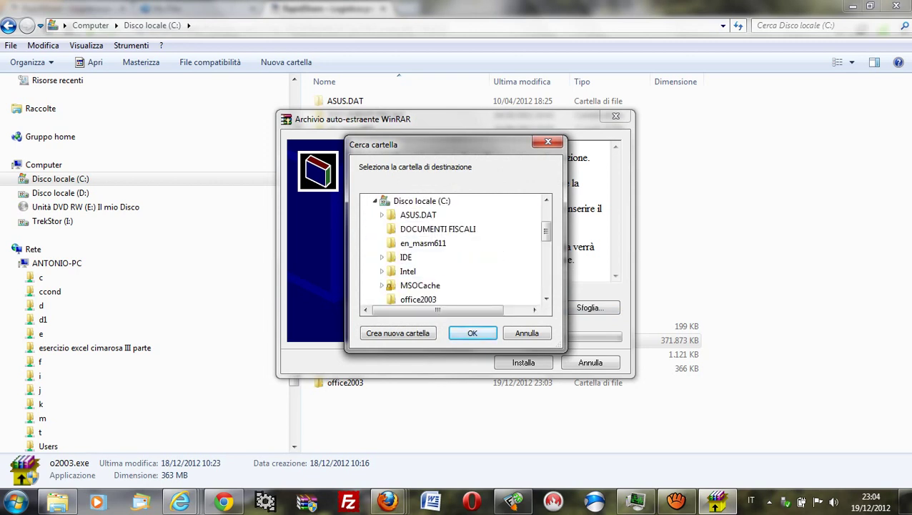
left_click(418, 299)
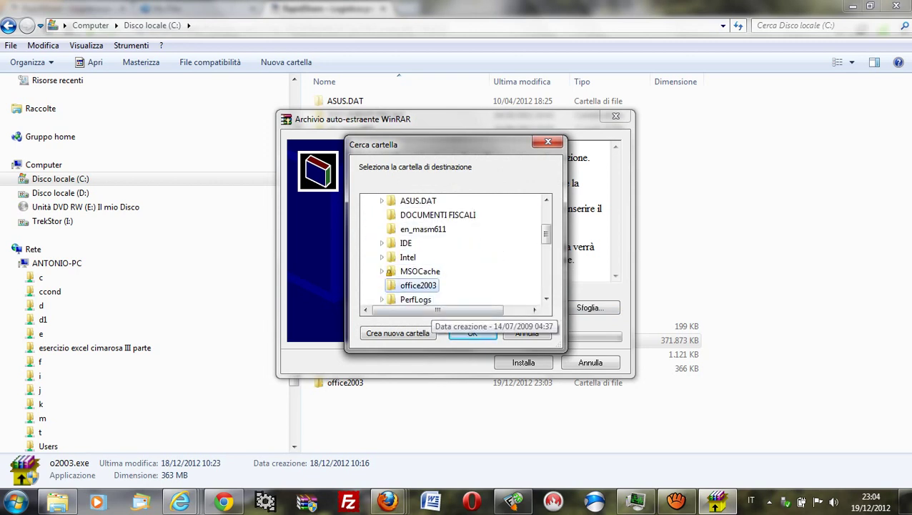
key("Return")
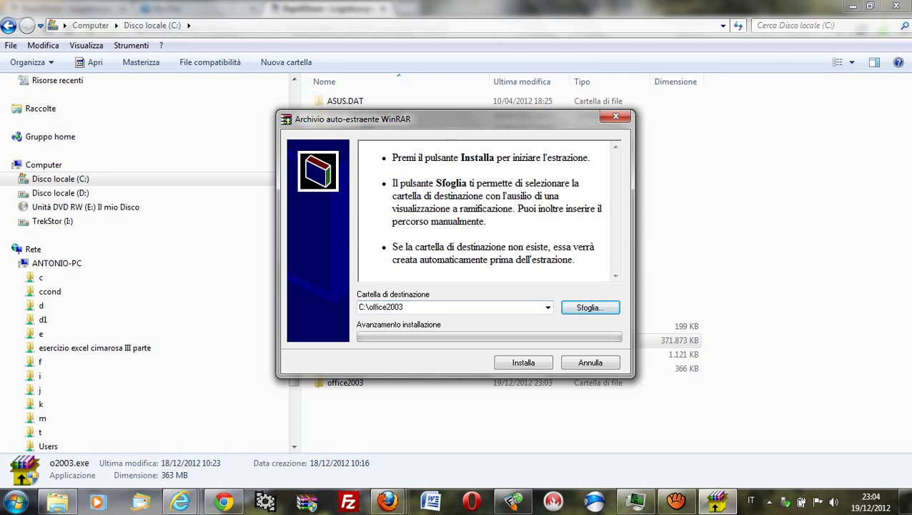
Step: Extract the archive into C:\office2003, then select the extracted office2003 folder
key("Return")
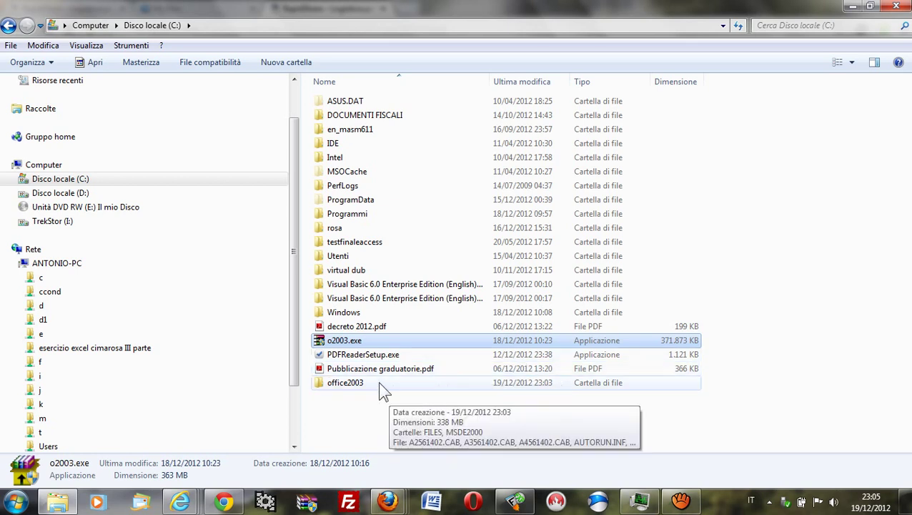
left_click(358, 392)
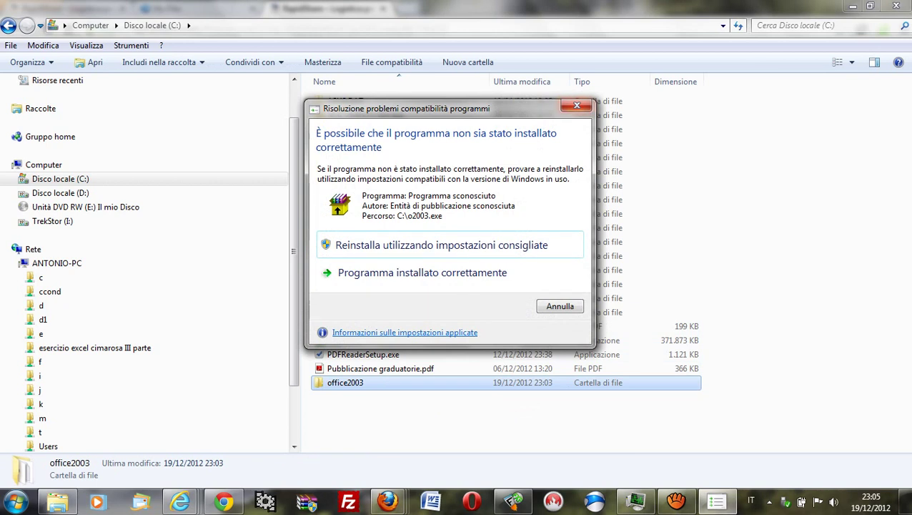
Step: Dismiss the compatibility prompt, view seriale.txt maximized in Notepad, then select SETUP.EXE in office2003
left_click(577, 105)
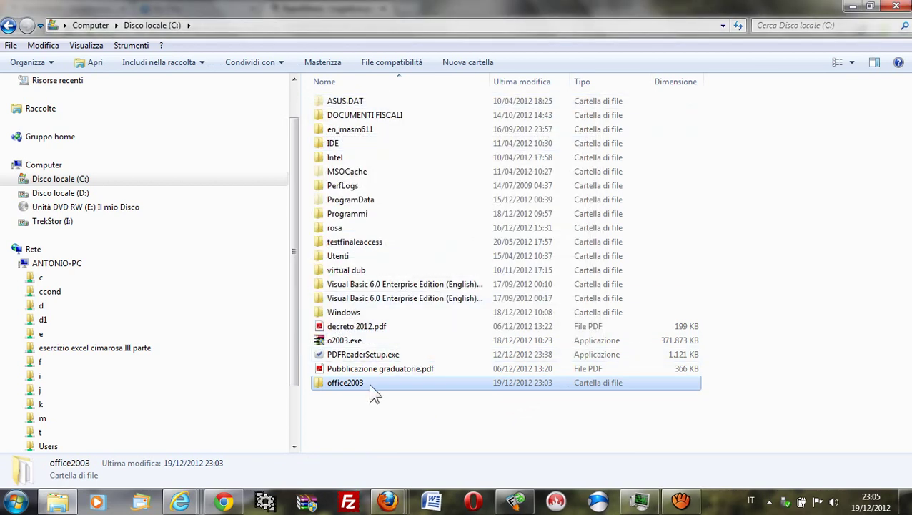
double_click(370, 386)
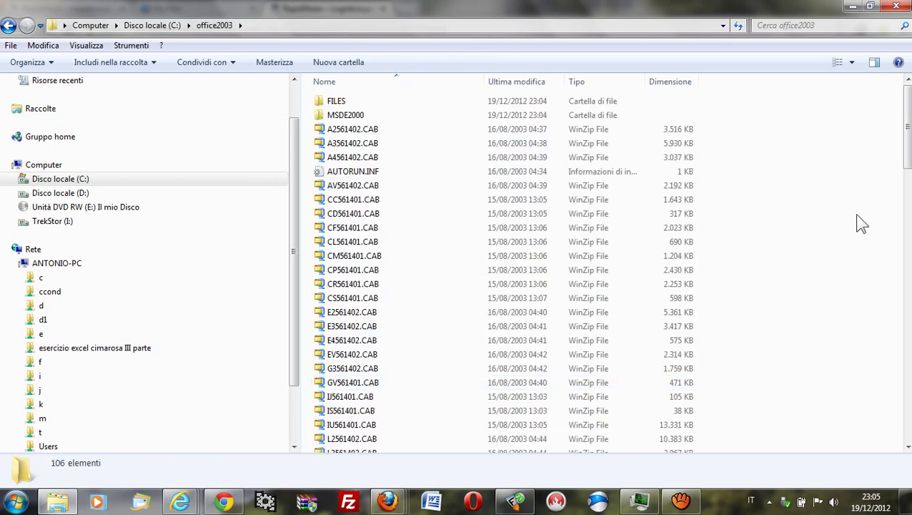
left_click_drag(904, 157, 906, 311)
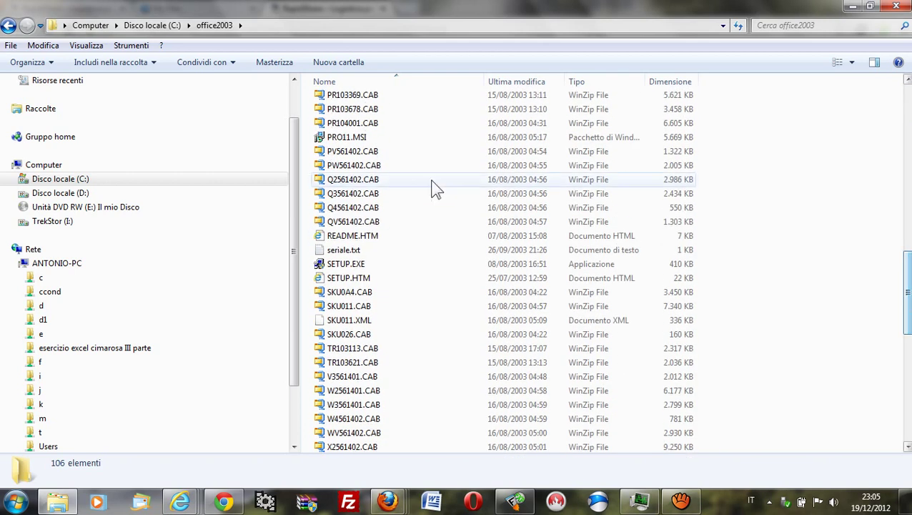
left_click(370, 248)
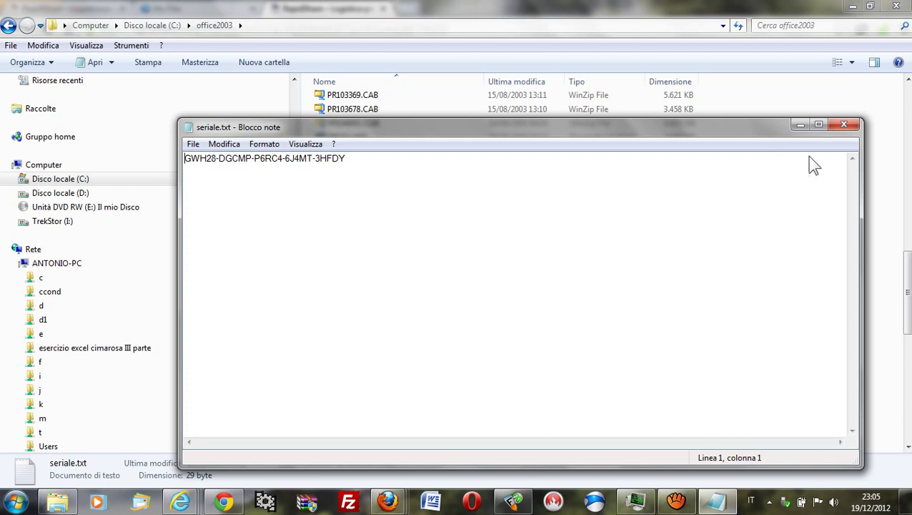
left_click(819, 125)
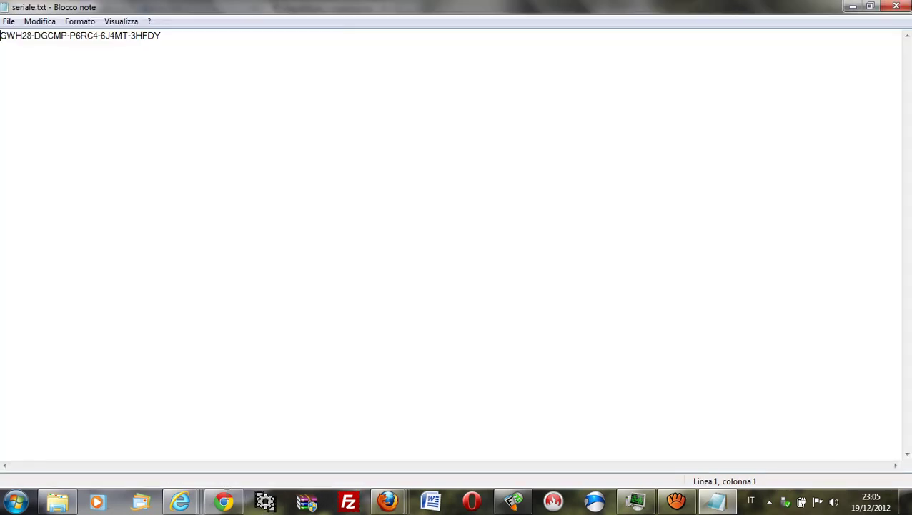
left_click(53, 503)
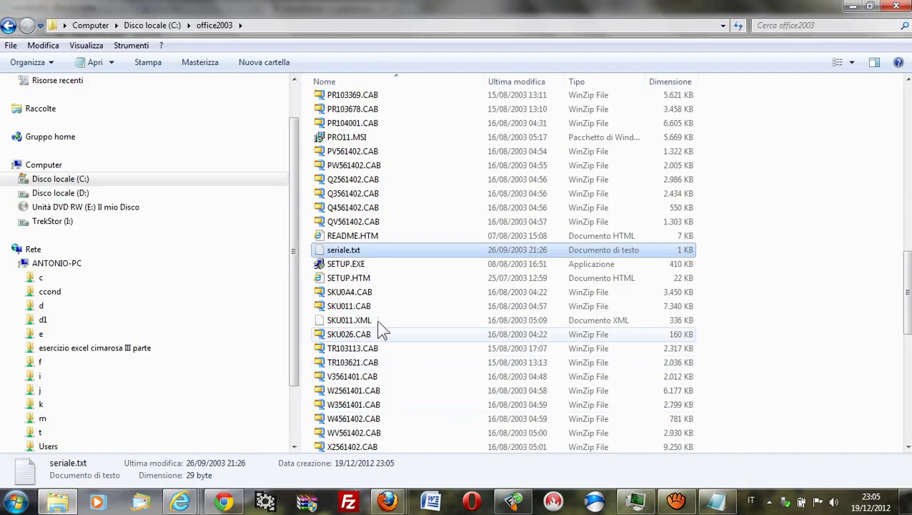
left_click(358, 266)
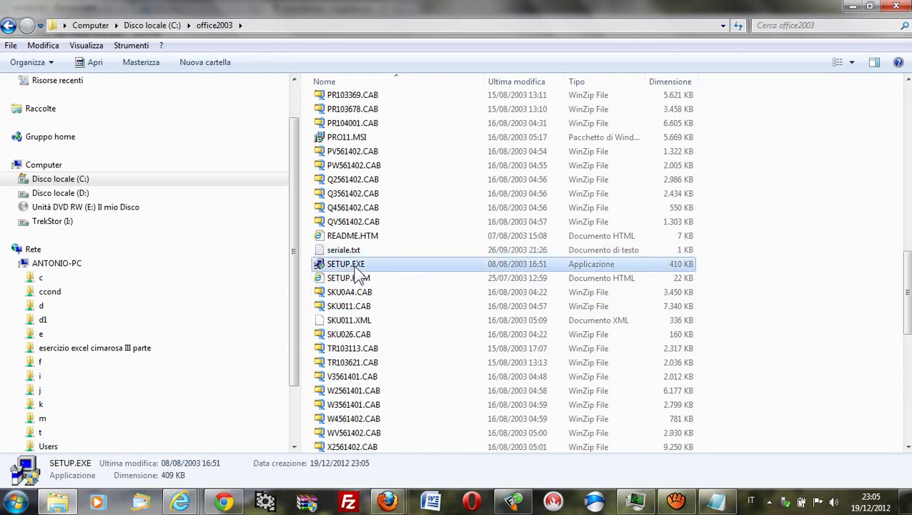
Step: Launch SETUP.EXE from C:\office2003 to reach the empty Product Key page
double_click(356, 268)
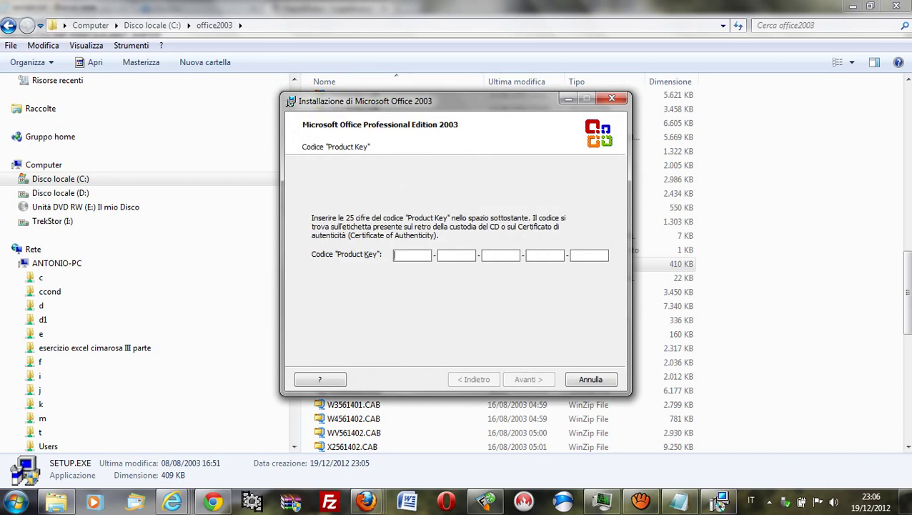
Step: Copy the first key group from seriale.txt and enter it in the first Product Key field
left_click(680, 502)
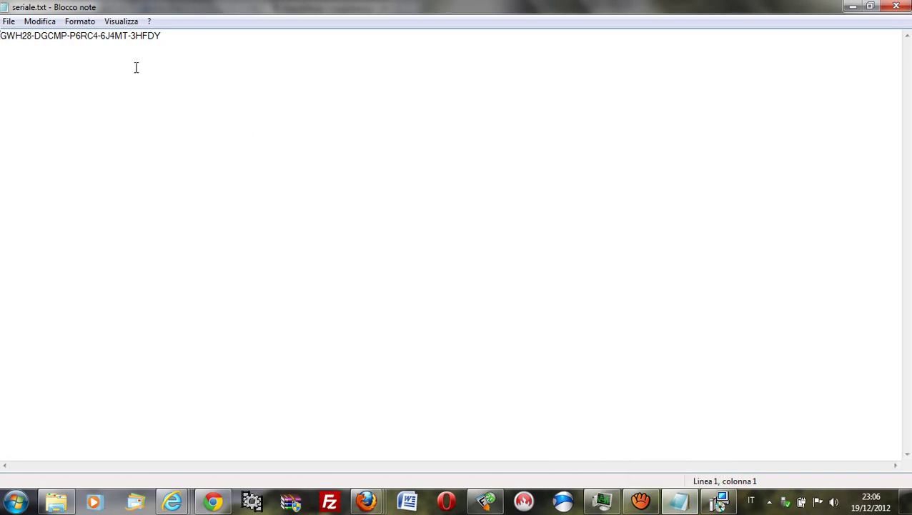
left_click_drag(31, 40, 0, 36)
right_click(4, 29)
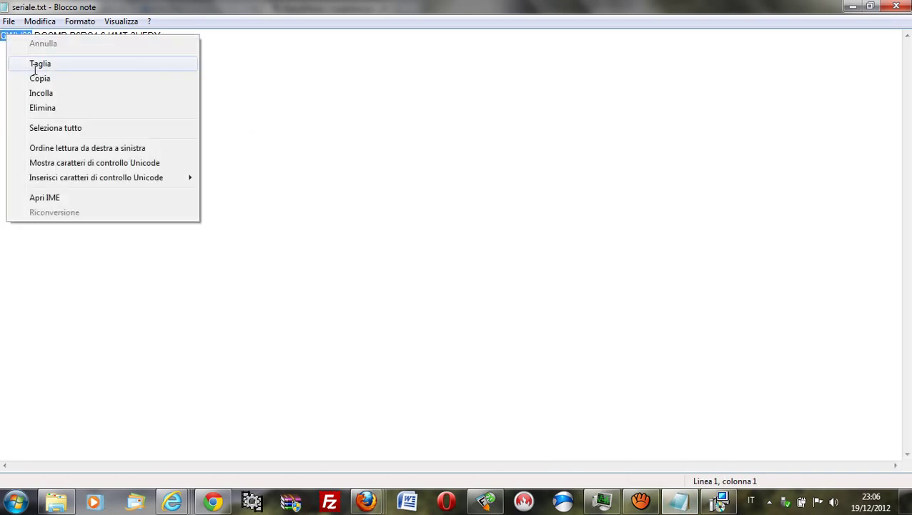
left_click(43, 78)
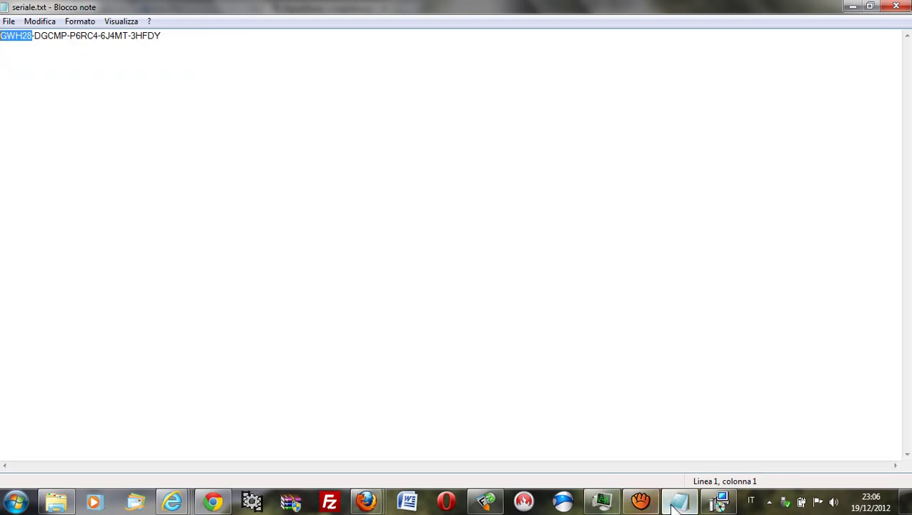
left_click(717, 501)
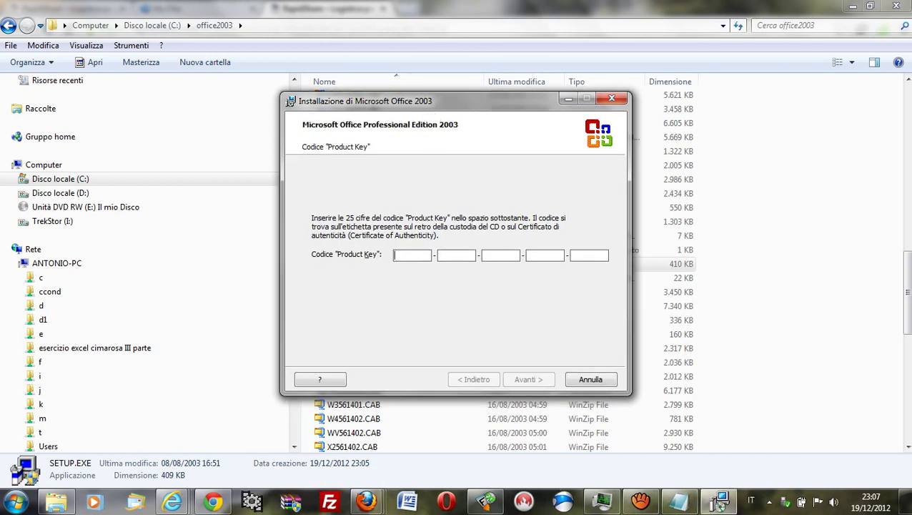
type("GWH28")
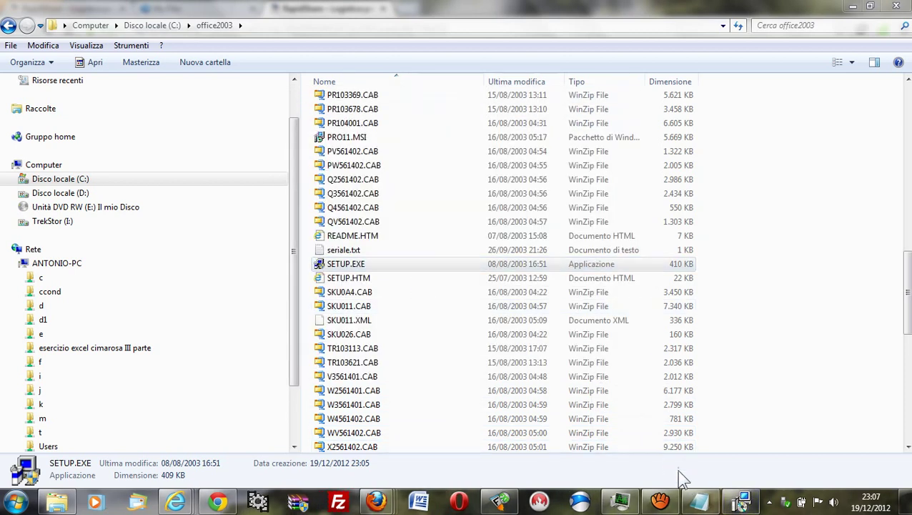
Step: Copy the second key group from Notepad and paste it into the second field
left_click(699, 500)
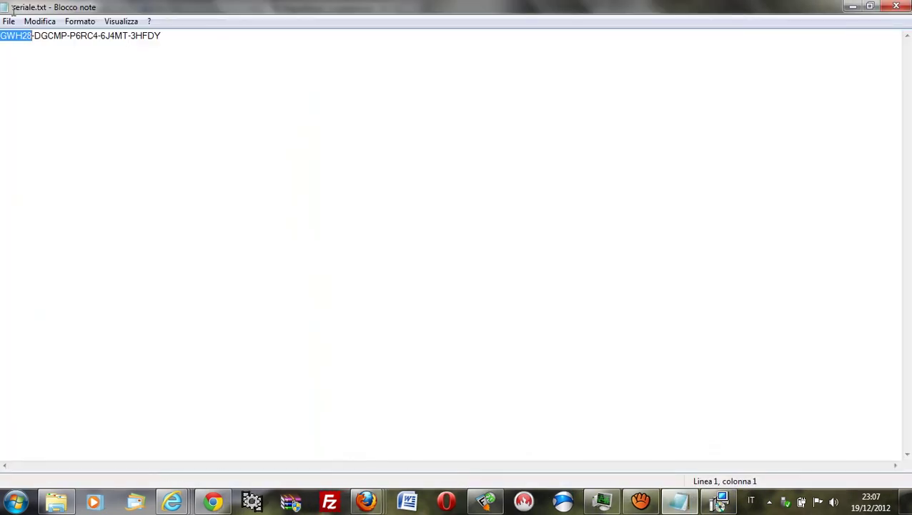
left_click_drag(68, 35, 36, 37)
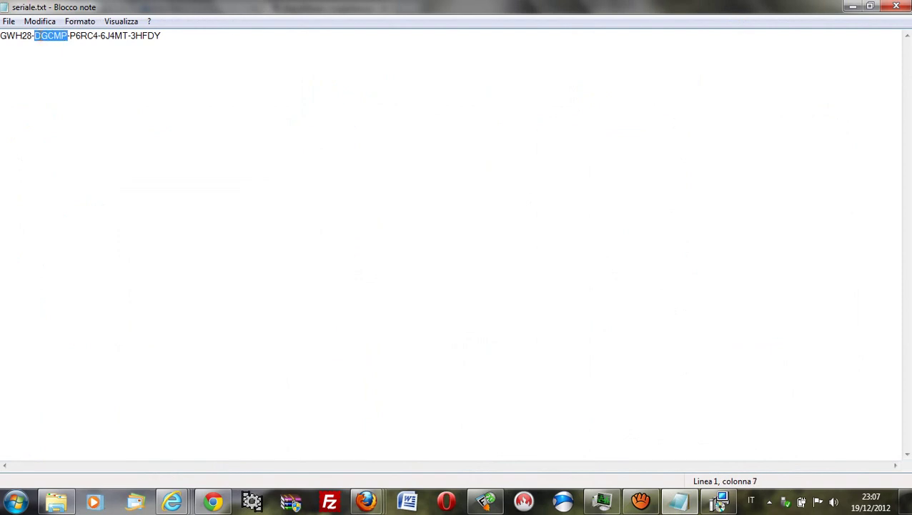
right_click(38, 36)
left_click(87, 81)
left_click(720, 503)
key("Tab")
key("ctrl+v")
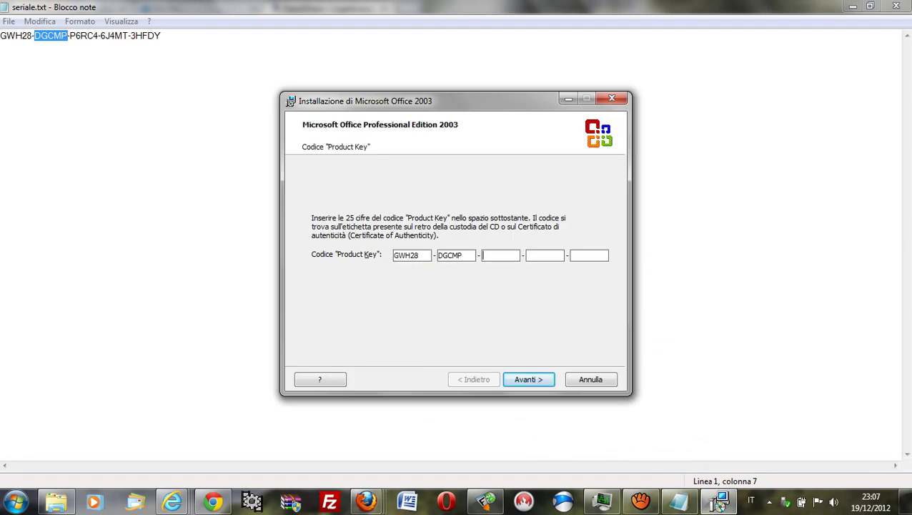
Step: Copy the third key group from Notepad and paste it into the third field
left_click(720, 503)
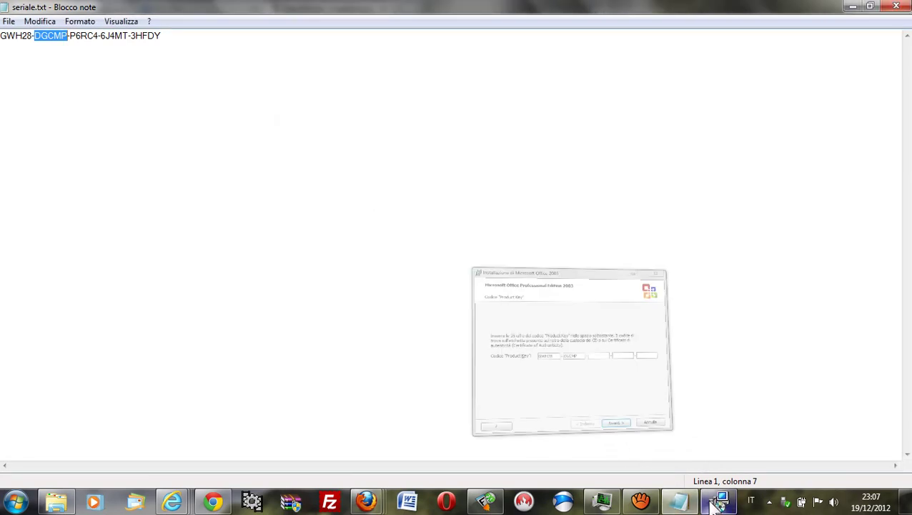
left_click(97, 37)
left_click_drag(97, 37, 70, 36)
right_click(73, 34)
left_click(113, 76)
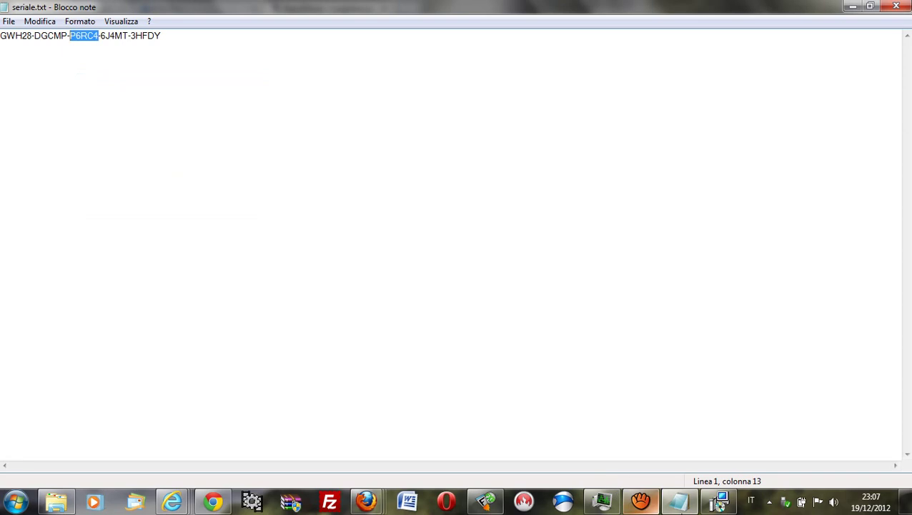
left_click(720, 501)
key("Tab")
key("Tab")
key("ctrl+v")
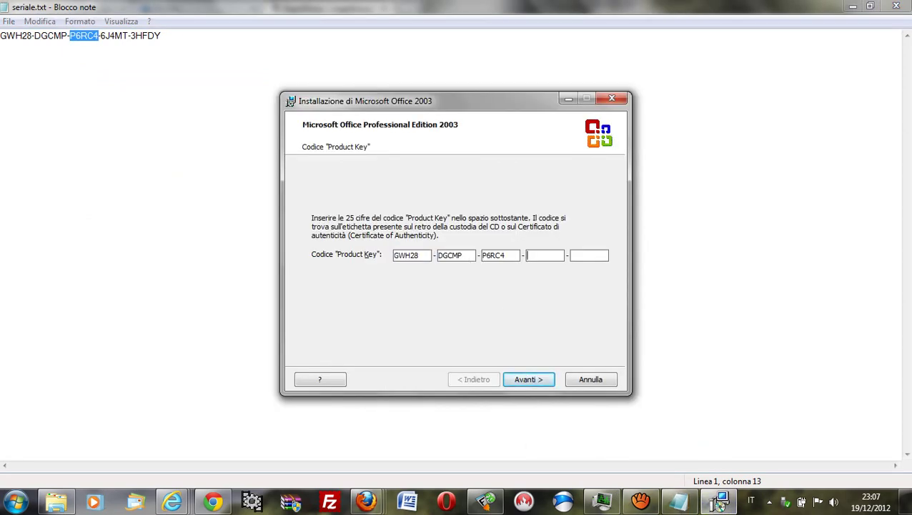
Step: Copy the fourth key group and paste it into the fourth Product Key field
left_click(718, 502)
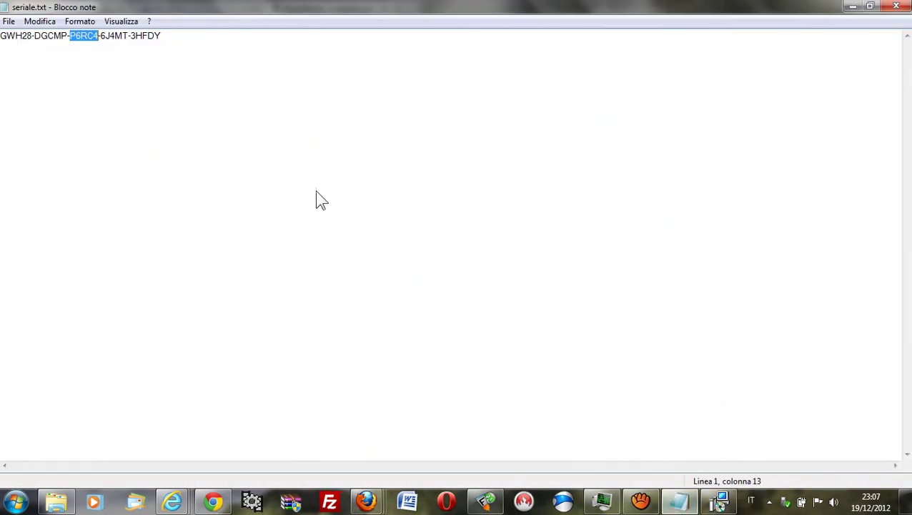
left_click_drag(128, 36, 102, 36)
right_click(105, 35)
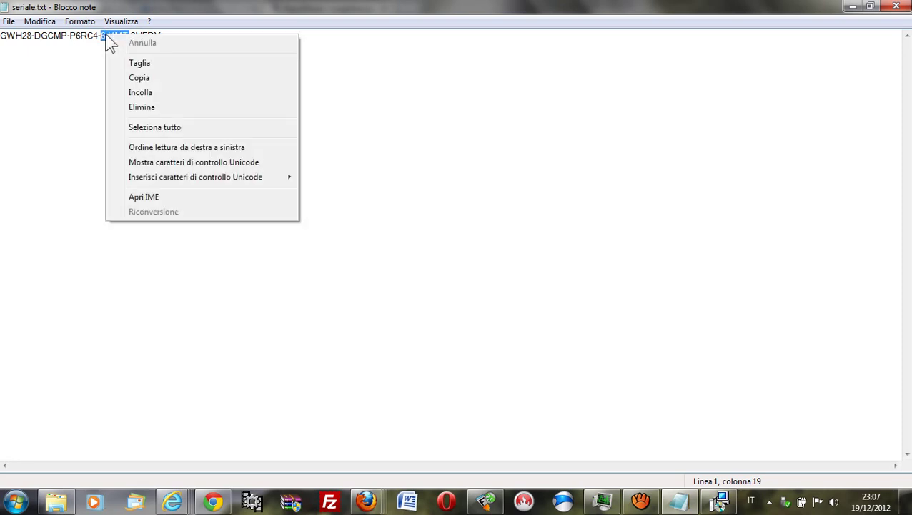
left_click(157, 77)
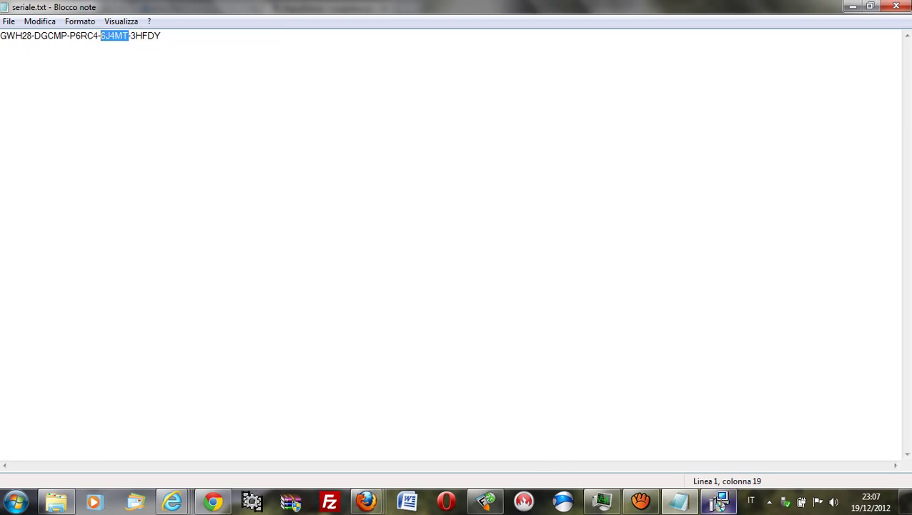
left_click(719, 501)
key("Tab")
key("Tab")
key("Tab")
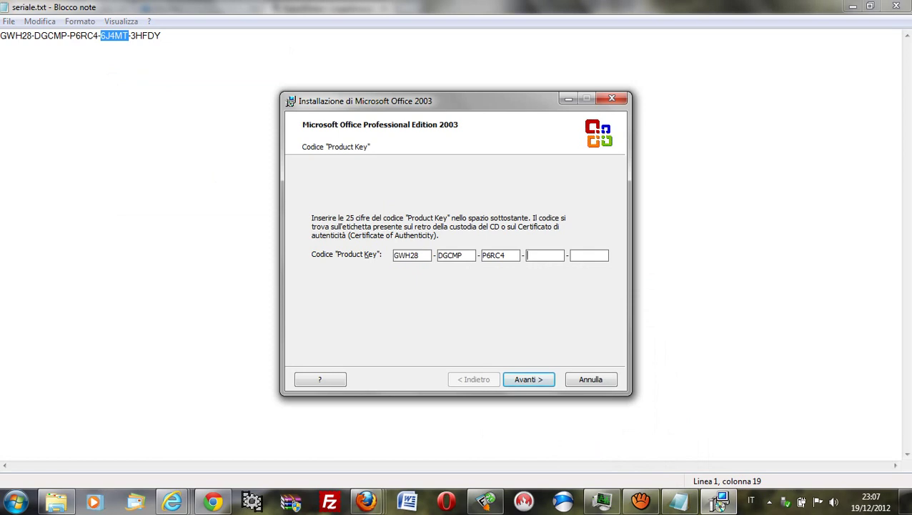
key("ctrl+v")
Step: Copy the last key group and paste it into the fifth Product Key field
left_click(723, 503)
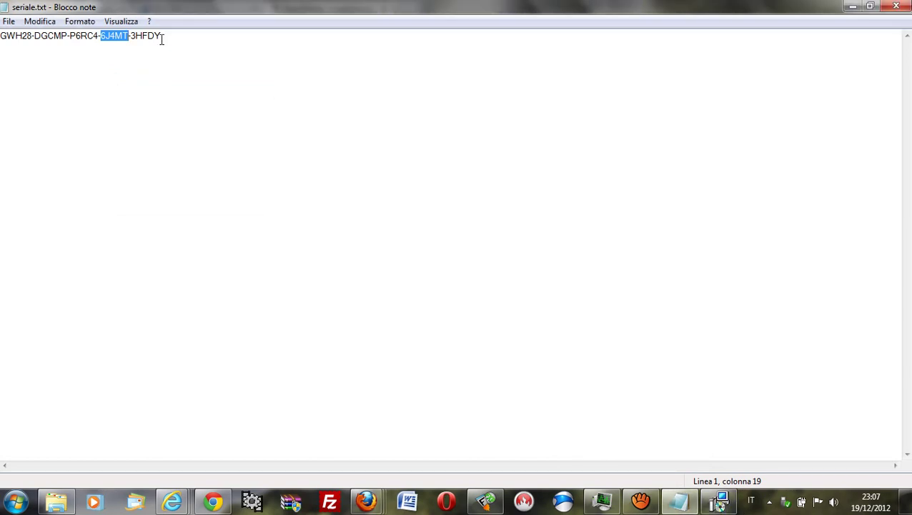
left_click_drag(162, 39, 135, 39)
right_click(135, 39)
left_click(195, 78)
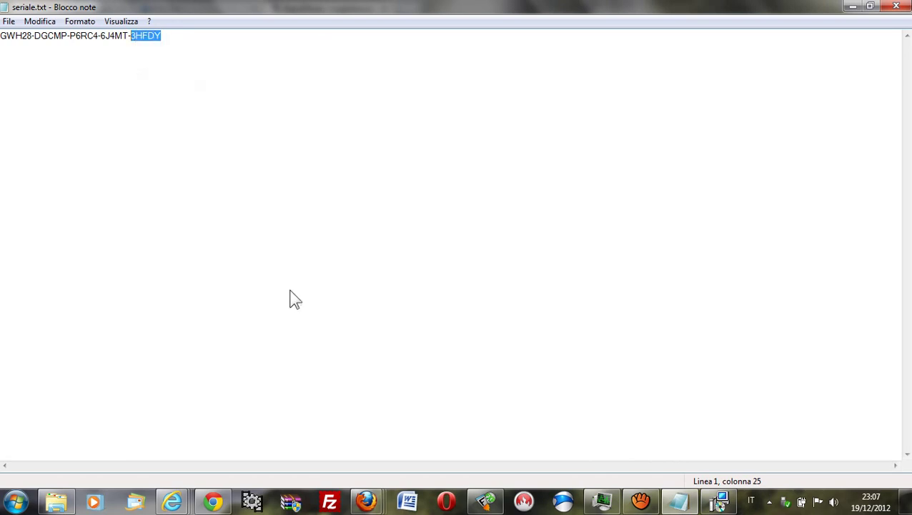
left_click(718, 501)
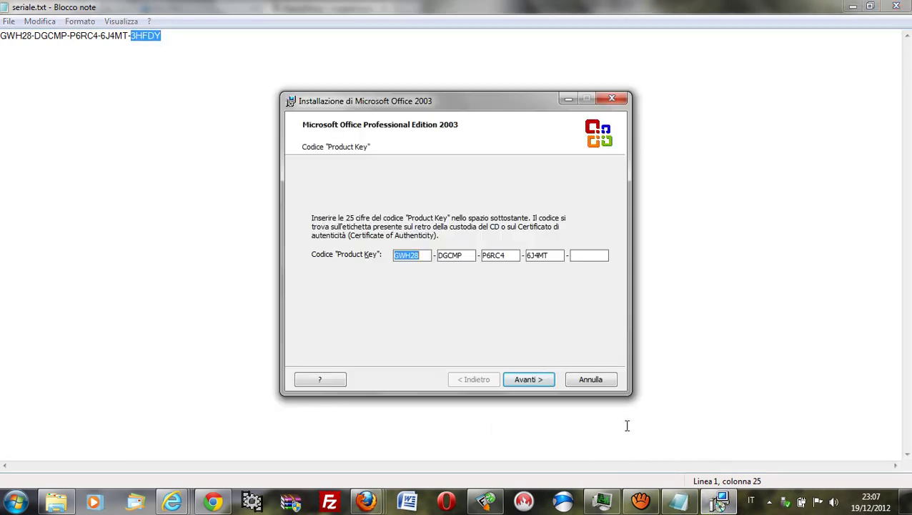
left_click(589, 255)
key("ctrl+v")
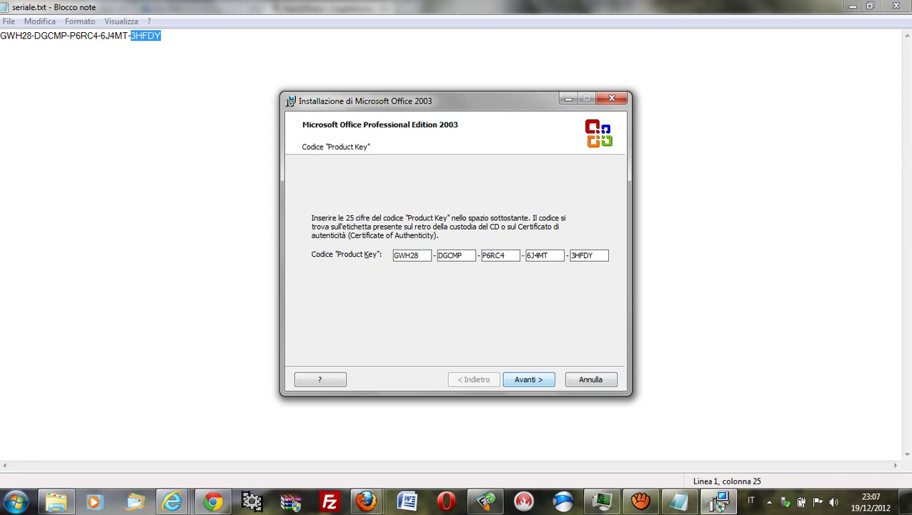
Step: Fill in the initials and company fields on the user information page
key("Return")
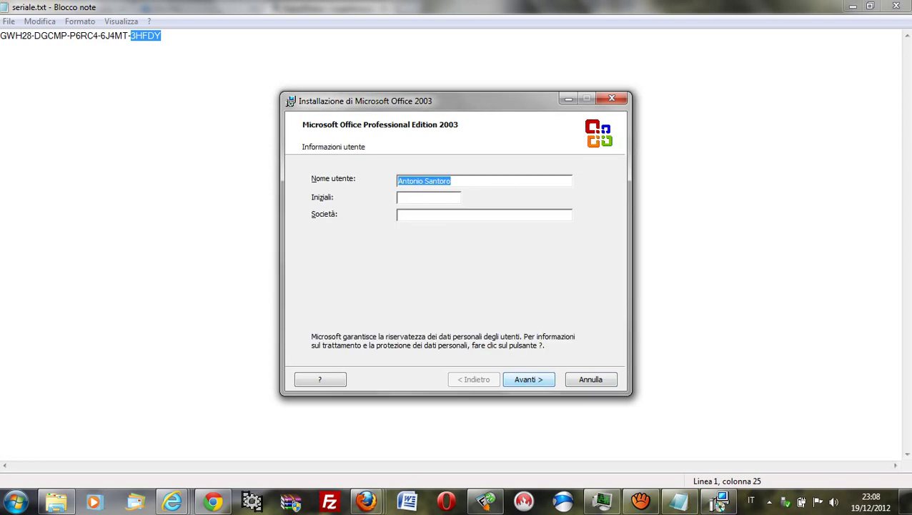
key("Tab")
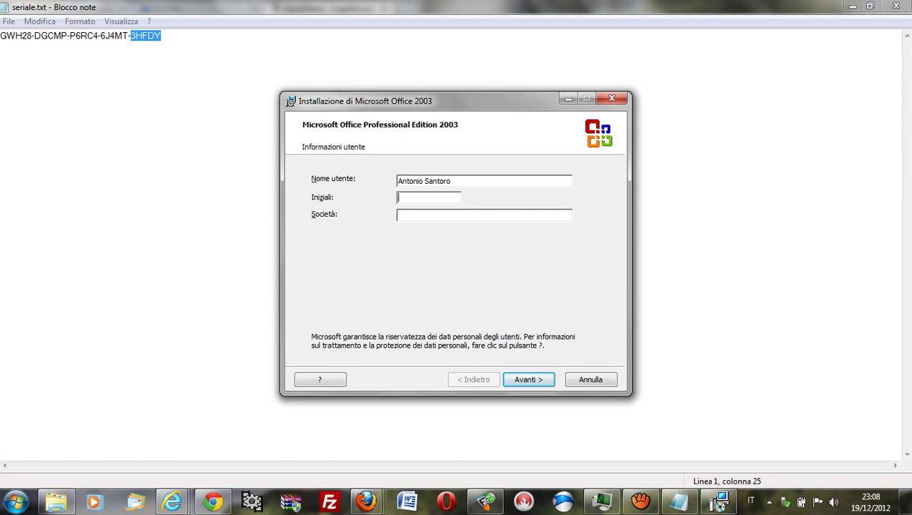
type("as")
key("Tab")
type("as")
Step: Accept the licence agreement terms and continue to the Installation Type page
key("Return")
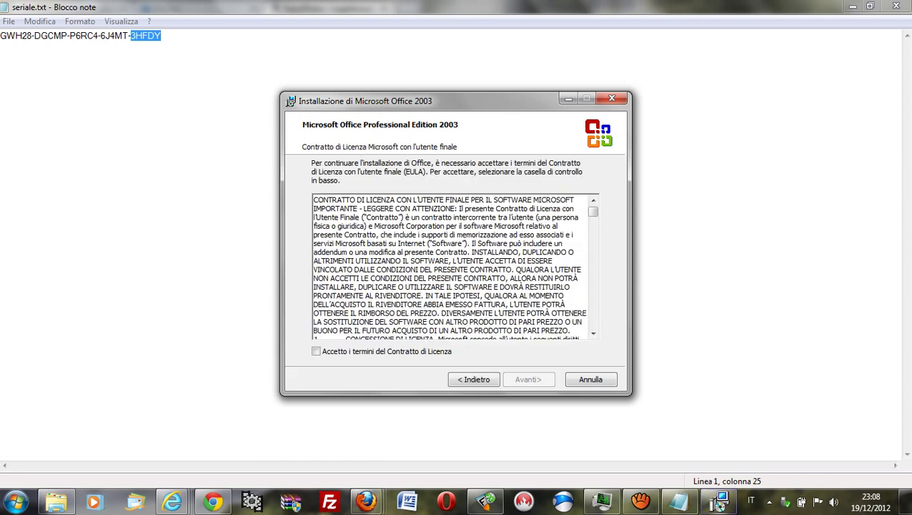
key("space")
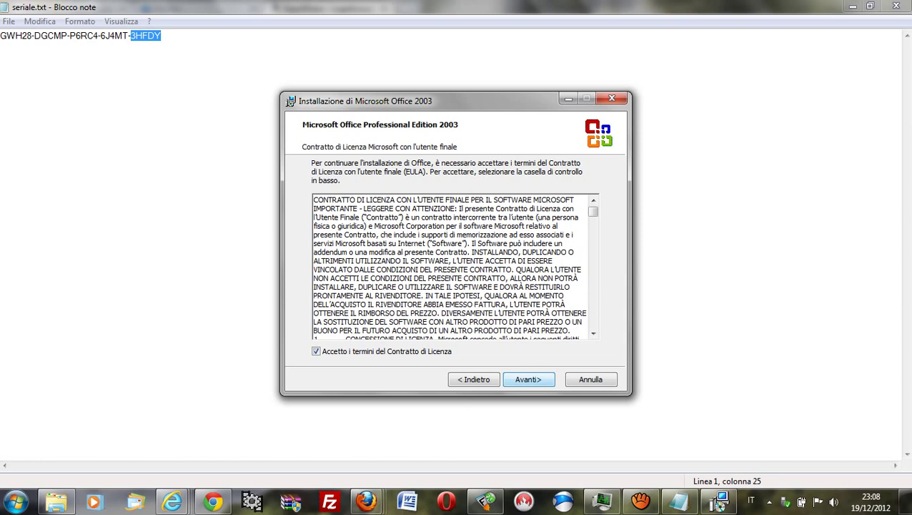
key("Return")
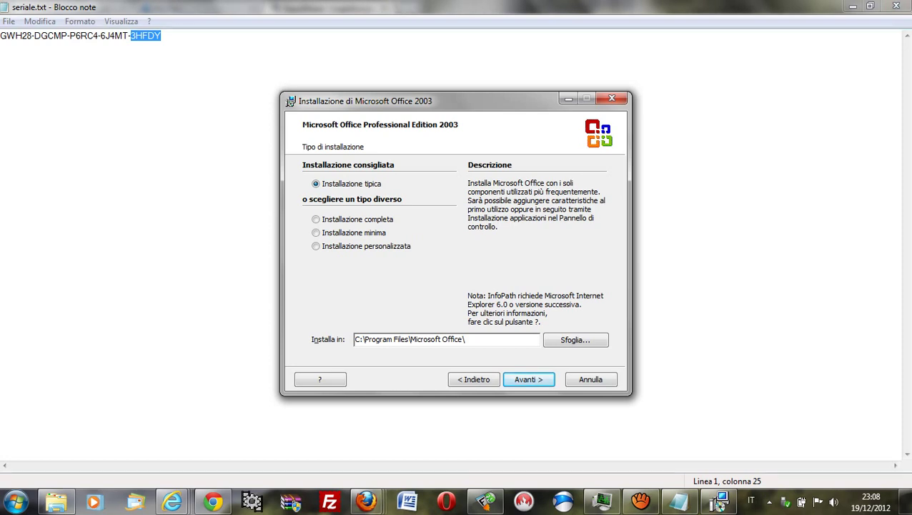
Step: Accept the typical installation, then install Office 2003 from the summary page until it completes
key("Return")
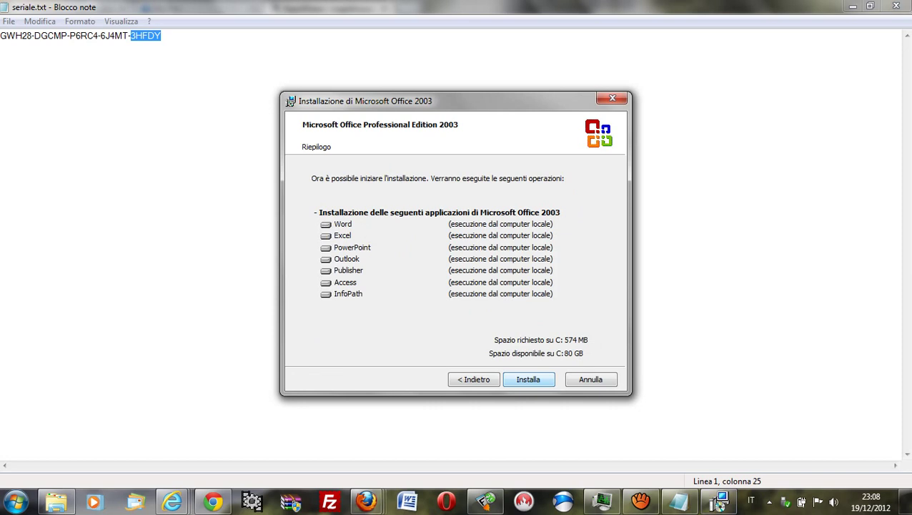
key("Return")
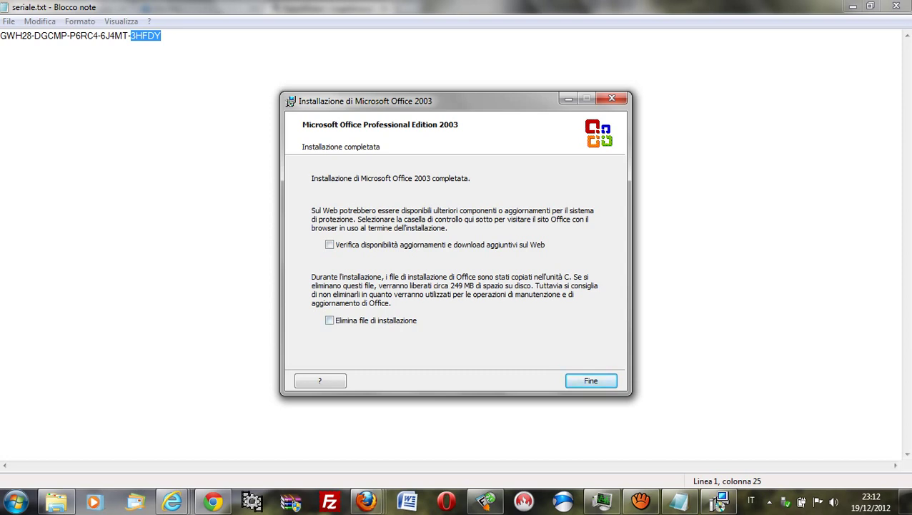
Step: Close the finished Office setup, deselect text in Notepad's seriale.txt, and bring up the Start menu
left_click(598, 380)
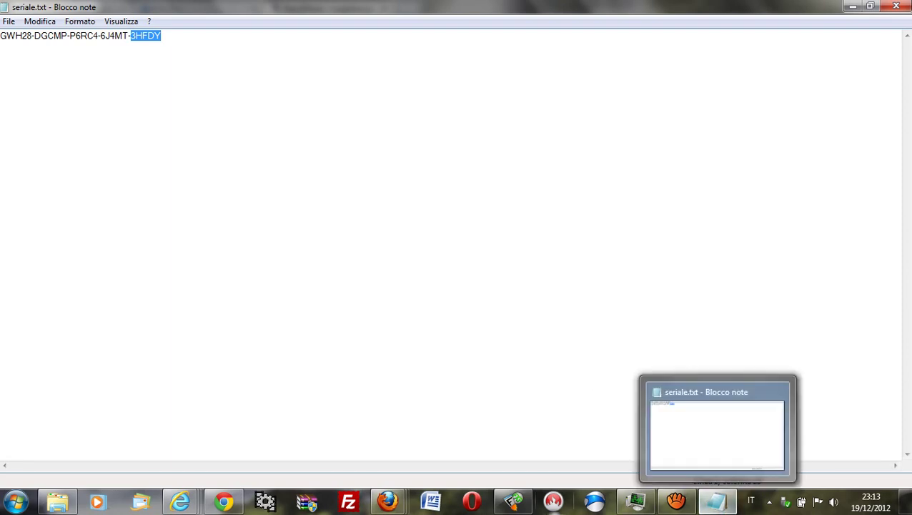
mouse_move(635, 501)
left_click(400, 223)
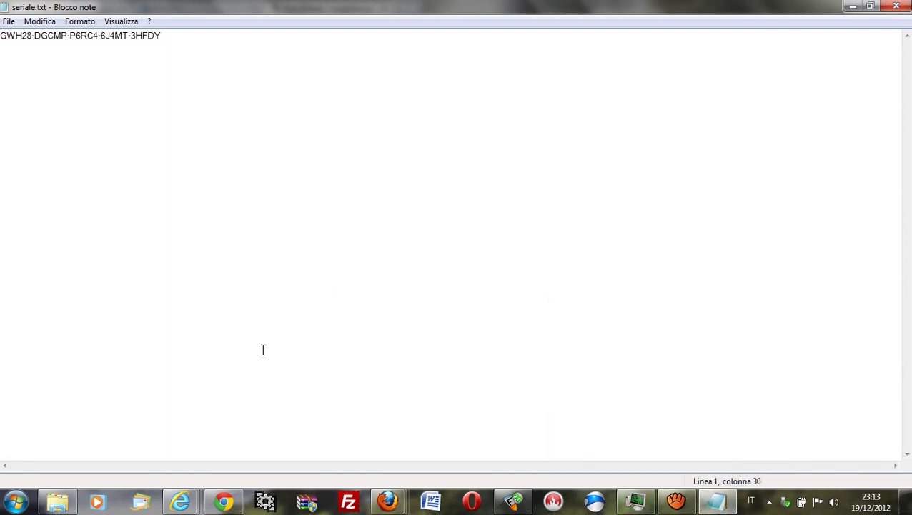
left_click(15, 505)
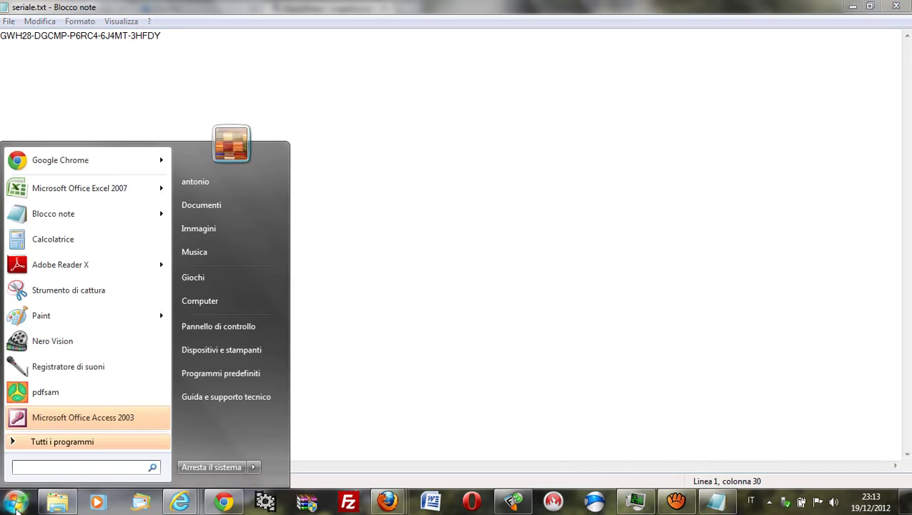
Step: Browse All Programs > Microsoft Office to check the new Office 2003 entries
left_click(101, 442)
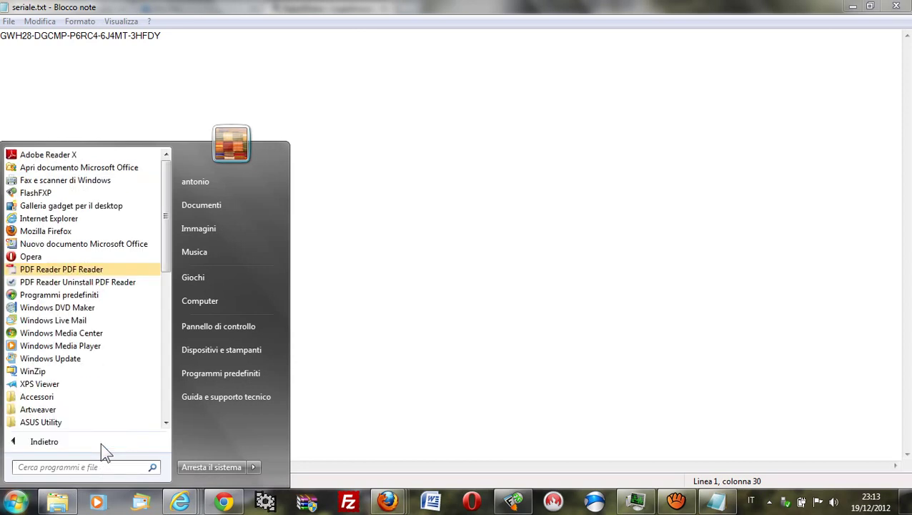
left_click(163, 408)
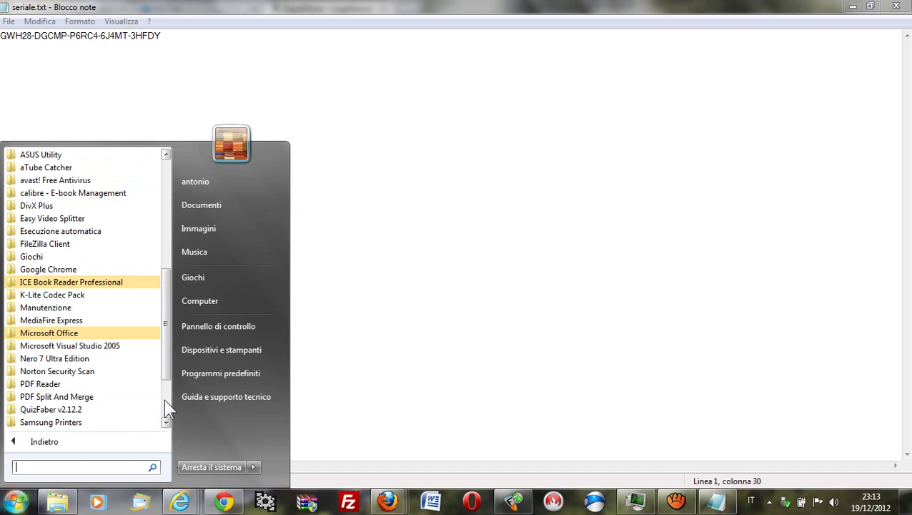
left_click(66, 333)
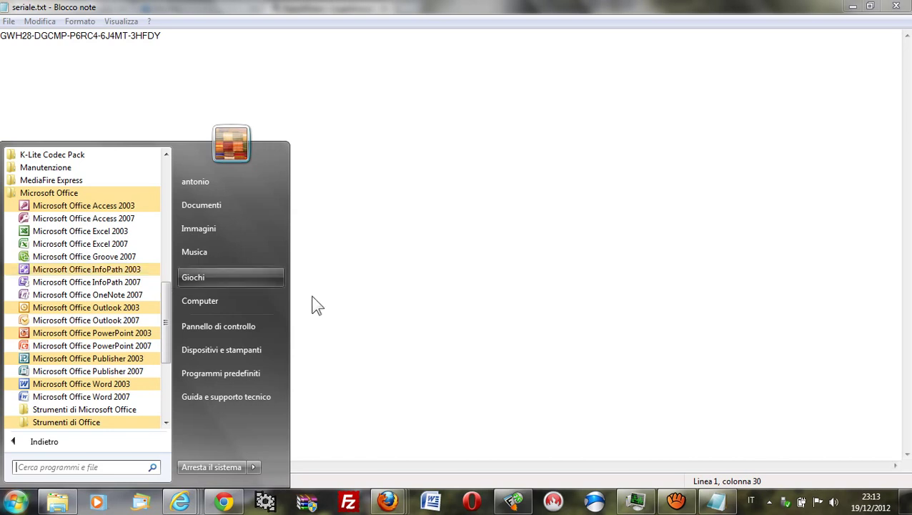
Step: Close the Start menu and bring the aTube Catcher window to the front
left_click(691, 502)
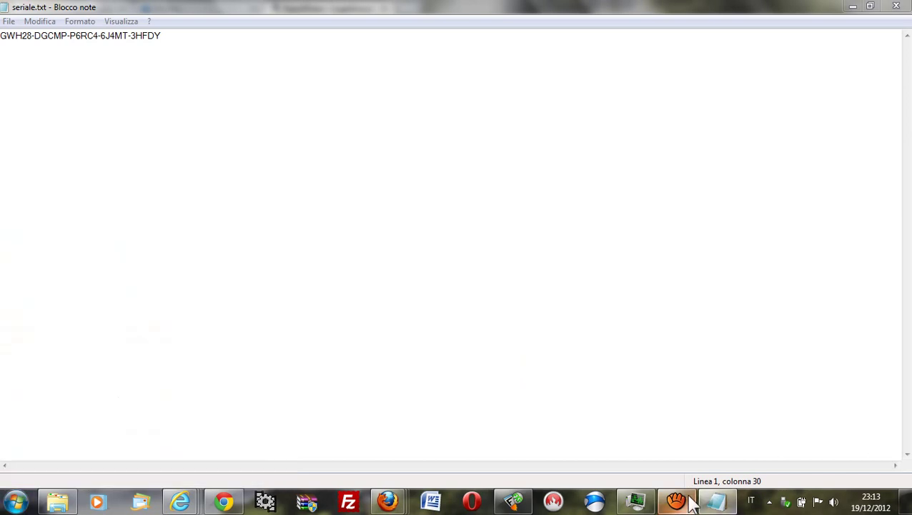
left_click(679, 502)
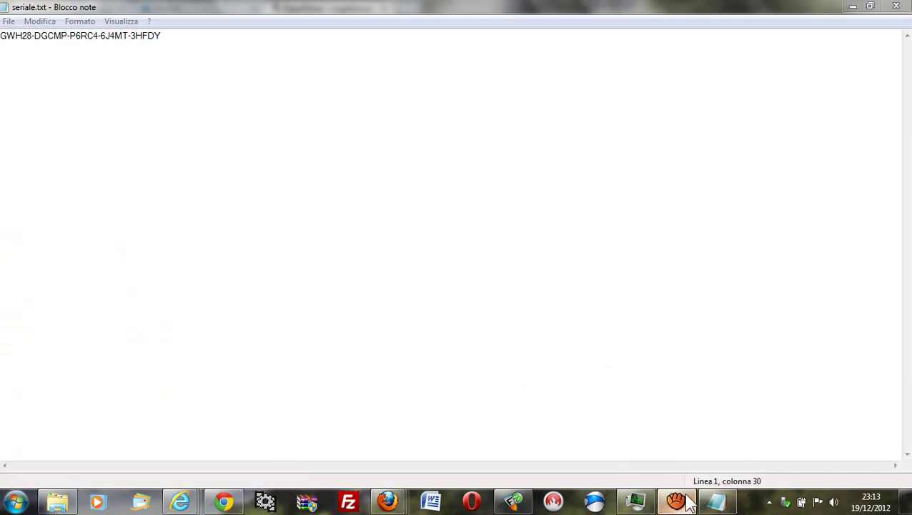
left_click(685, 502)
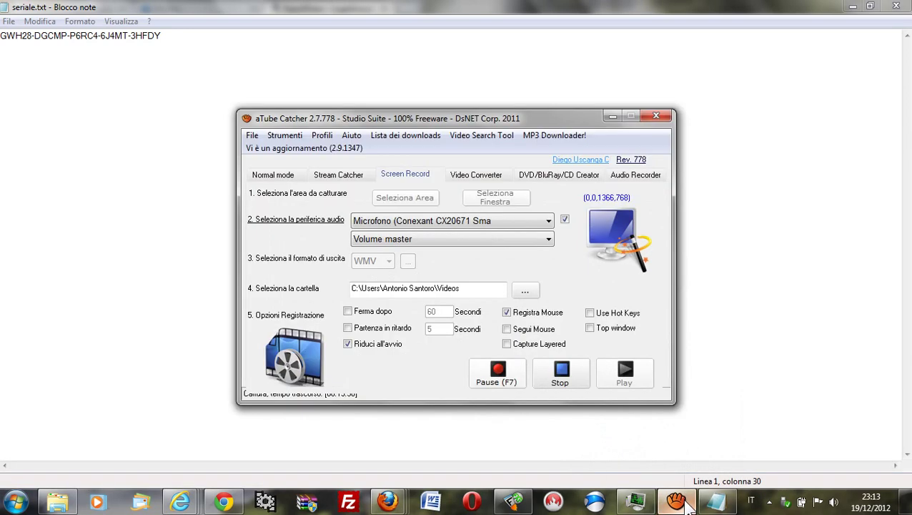